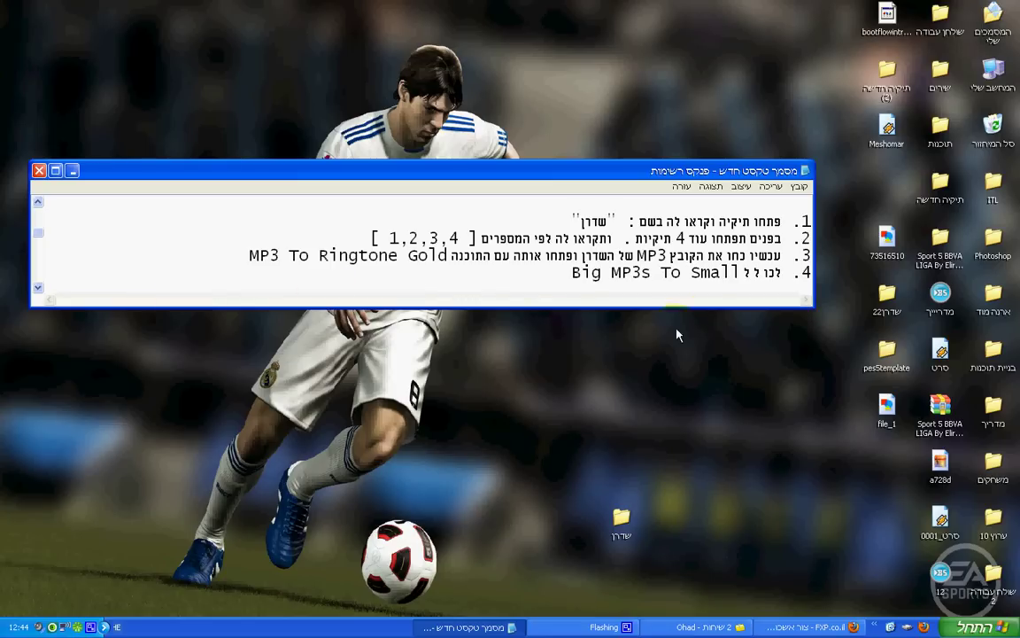
# Step: Shrink the notes window to its first two instructions and move the desktop folder "שדרן" closer to the notes
pyautogui.moveTo(709, 307); pyautogui.dragTo(710, 265)
pyautogui.rightClick(611, 353)
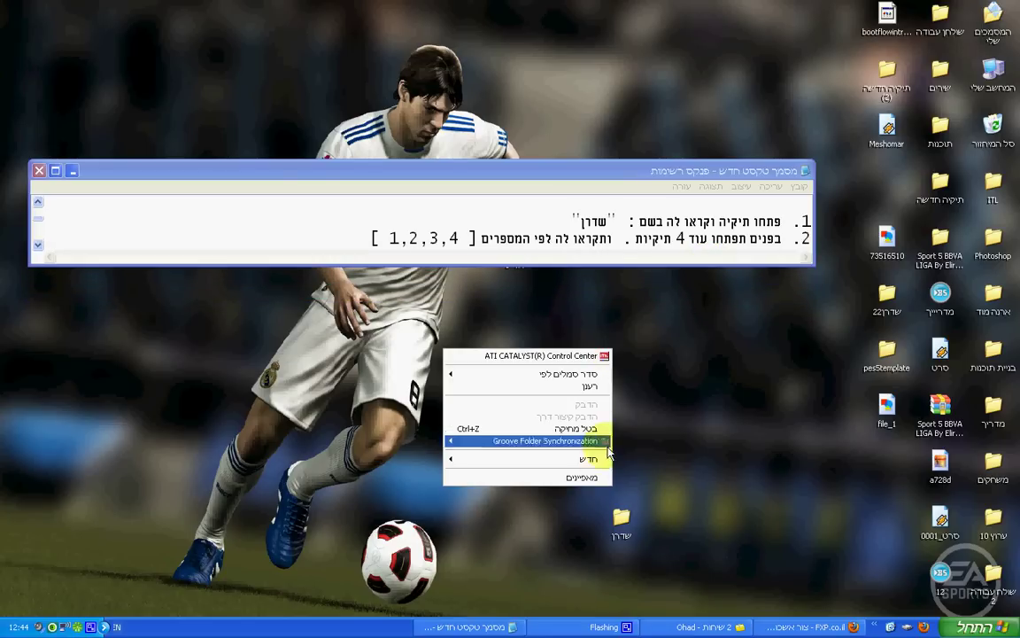
pyautogui.moveTo(580, 458)
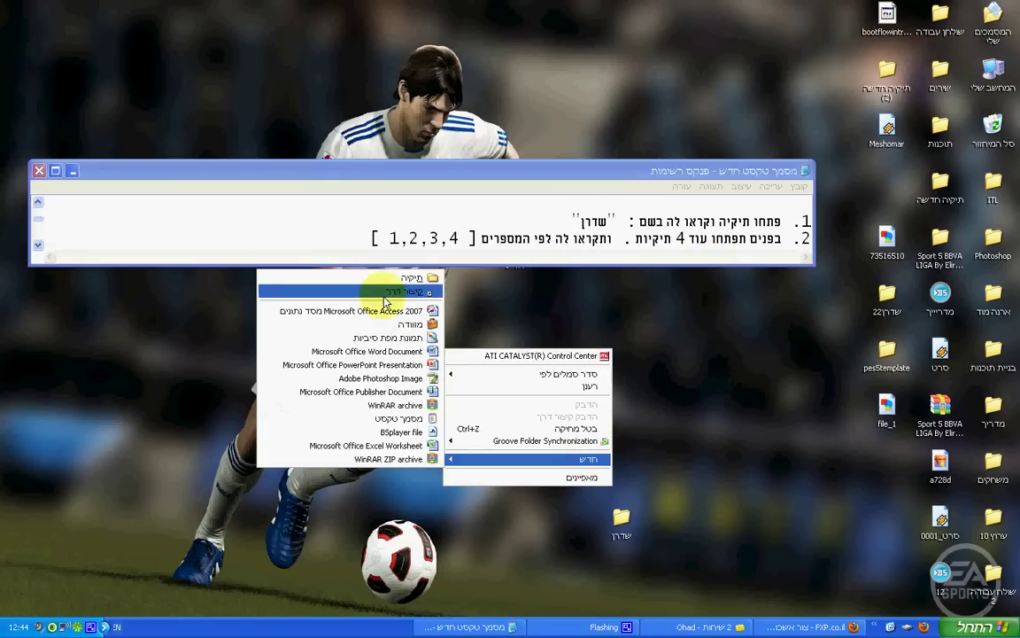
pyautogui.click(621, 514)
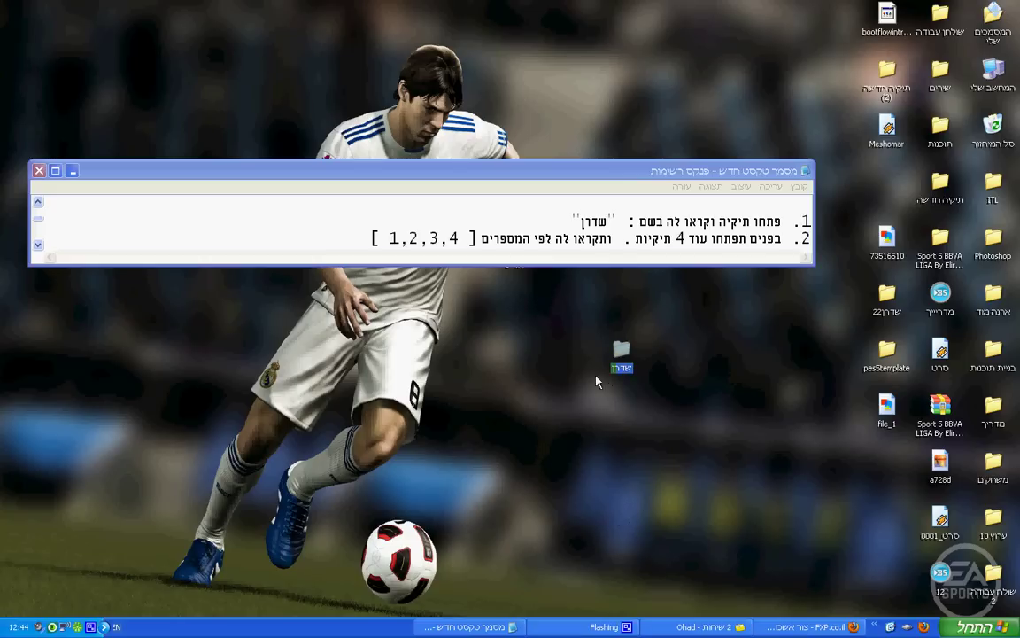
# Step: Open the "שדרן" folder and check the contents of its subfolders 1, 2, 3 and 4
pyautogui.doubleClick(622, 355)
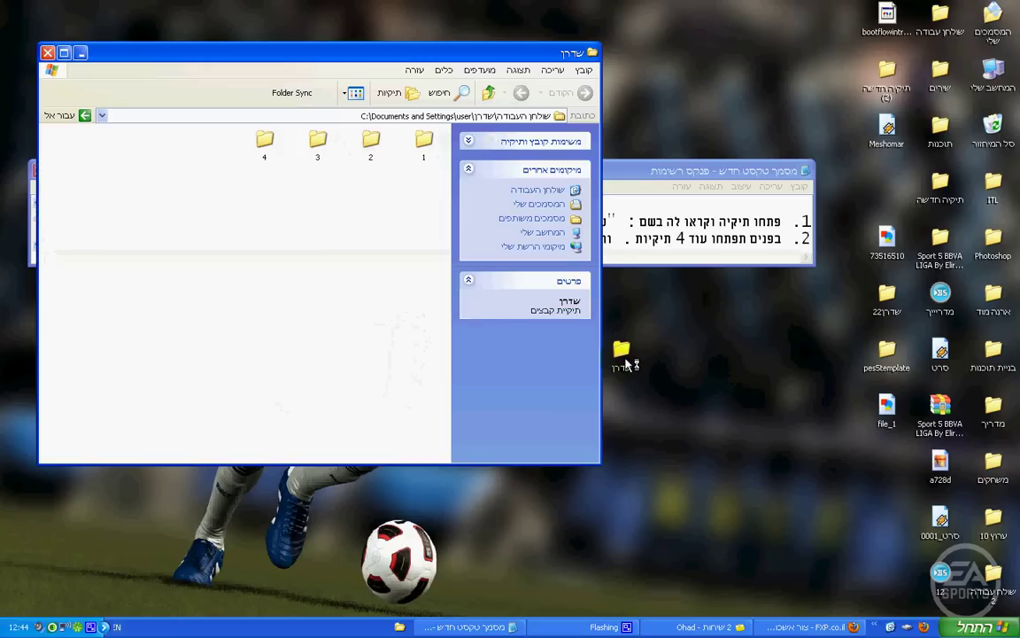
pyautogui.doubleClick(423, 143)
pyautogui.press('BackSpace')
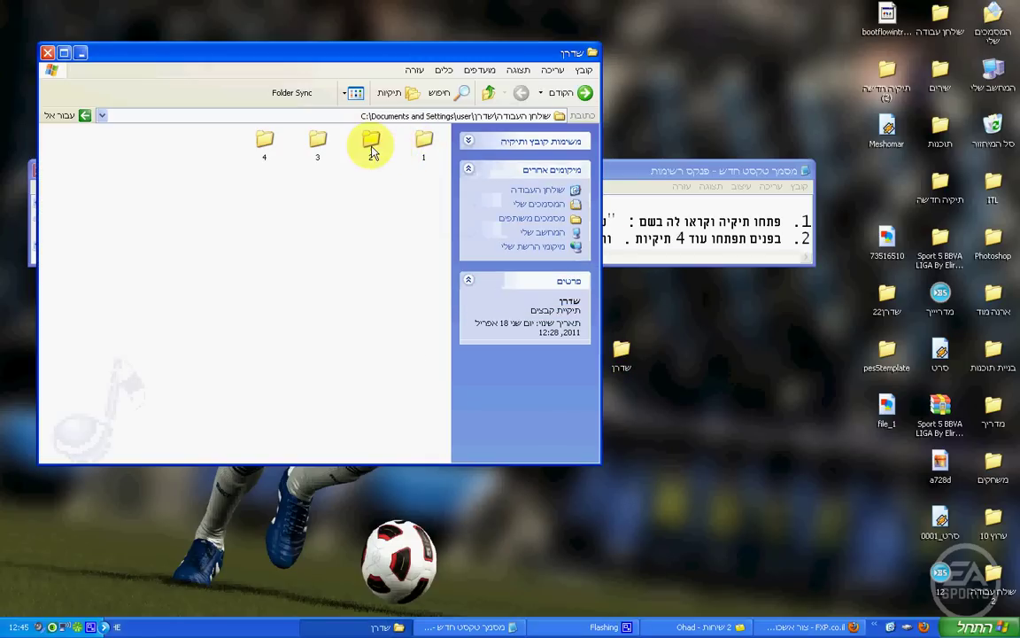
pyautogui.doubleClick(371, 144)
pyautogui.press('BackSpace')
pyautogui.doubleClick(321, 147)
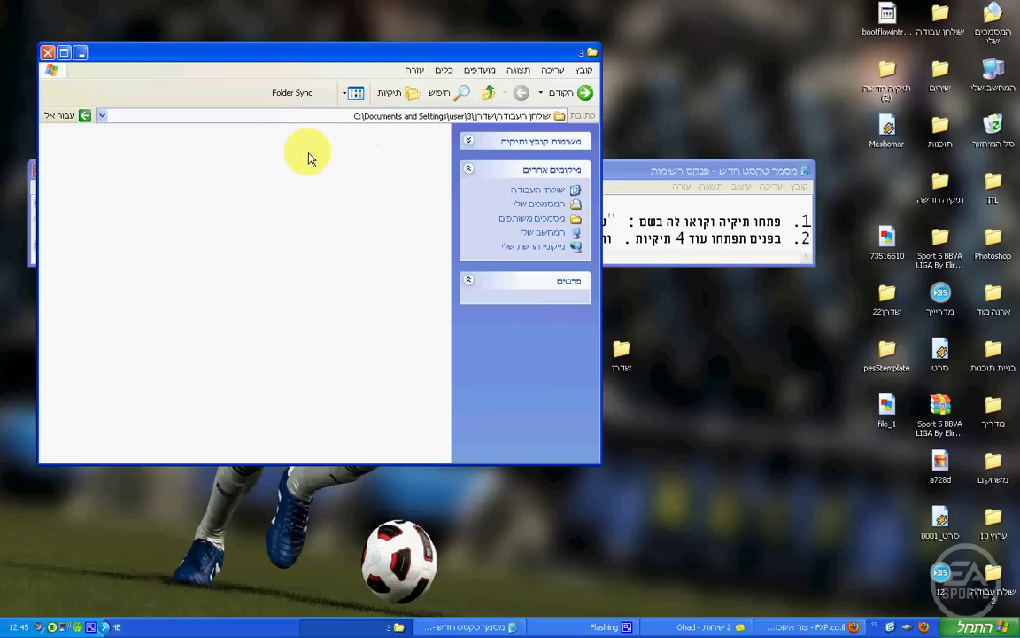
pyautogui.press('BackSpace')
pyautogui.doubleClick(264, 143)
pyautogui.click(488, 93)
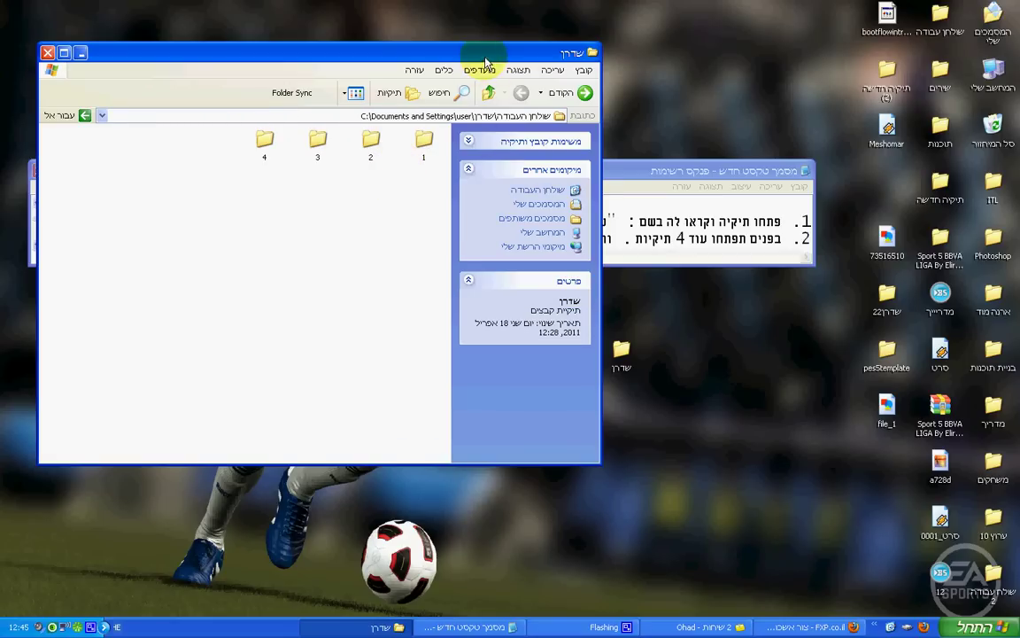
# Step: Arrange the folder and notes windows so they do not overlap, and show instructions 3 to 5 in the notes
pyautogui.moveTo(485, 58); pyautogui.dragTo(585, 286)
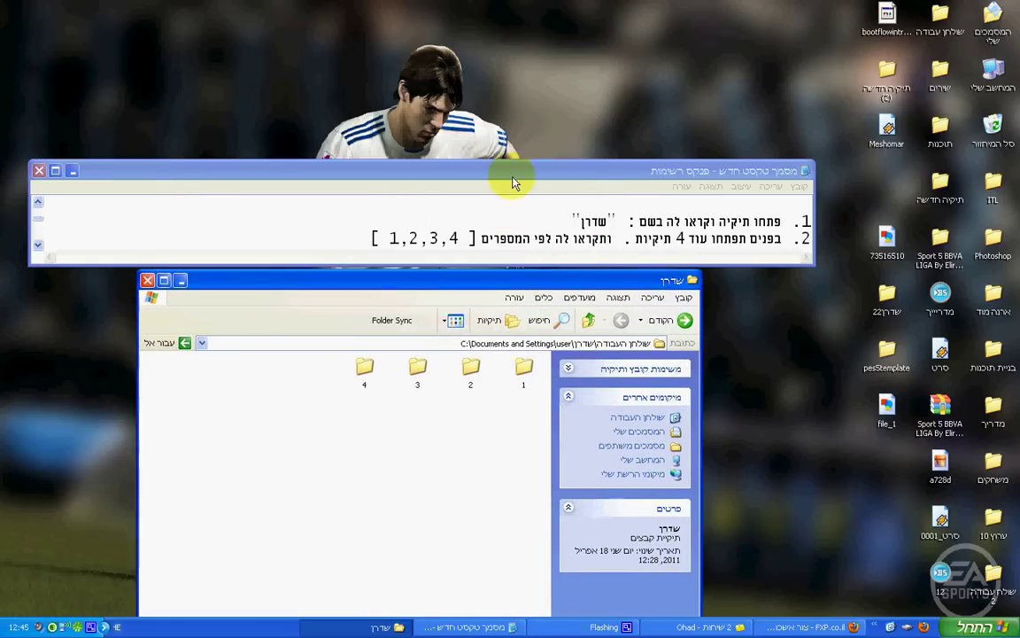
pyautogui.moveTo(514, 182); pyautogui.dragTo(492, 51)
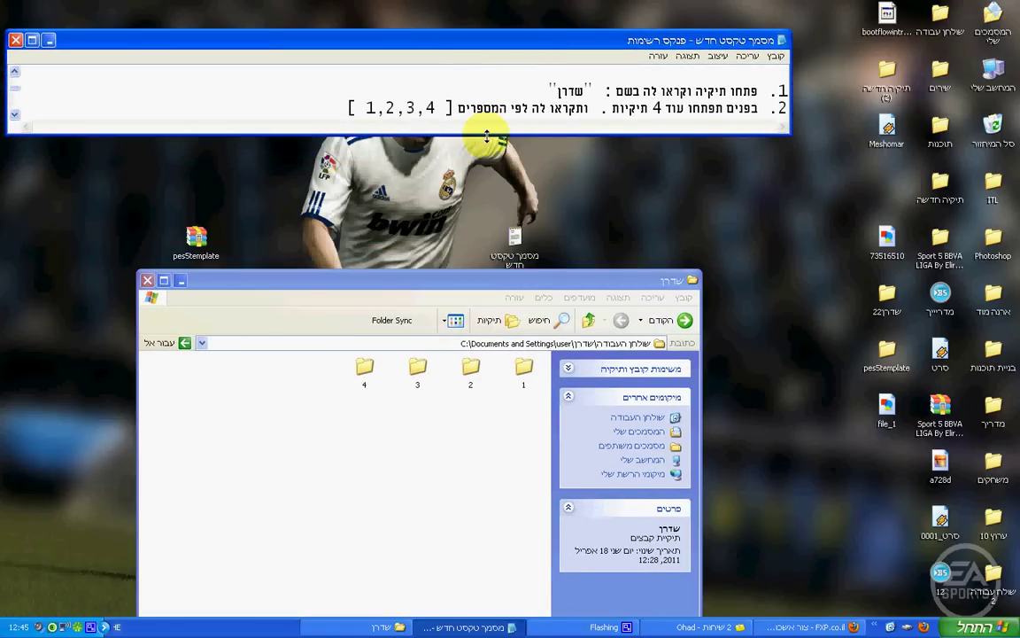
pyautogui.click(17, 118)
pyautogui.click(18, 117)
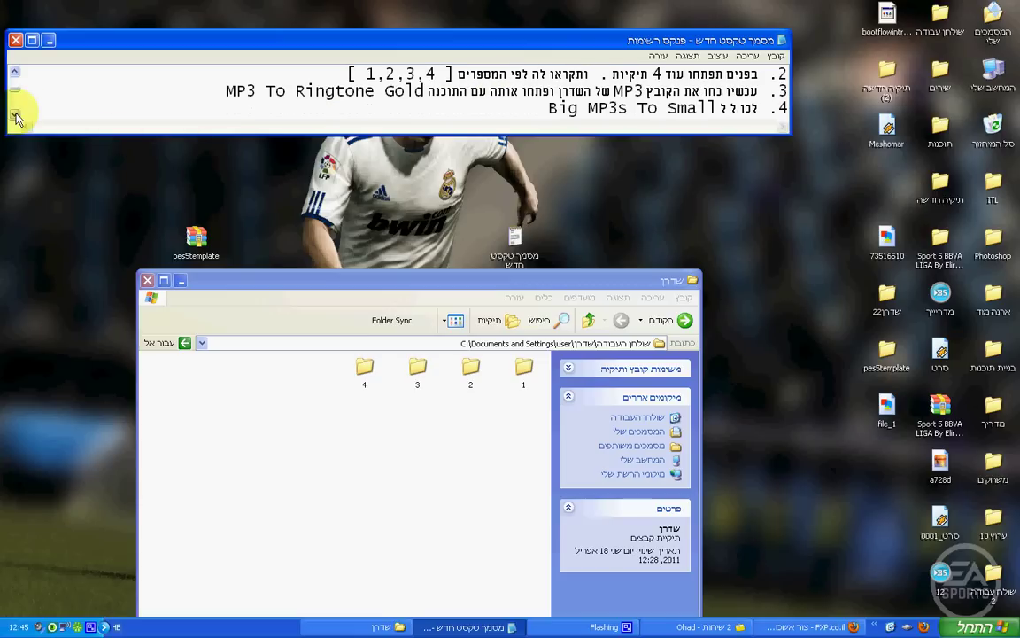
pyautogui.click(17, 118)
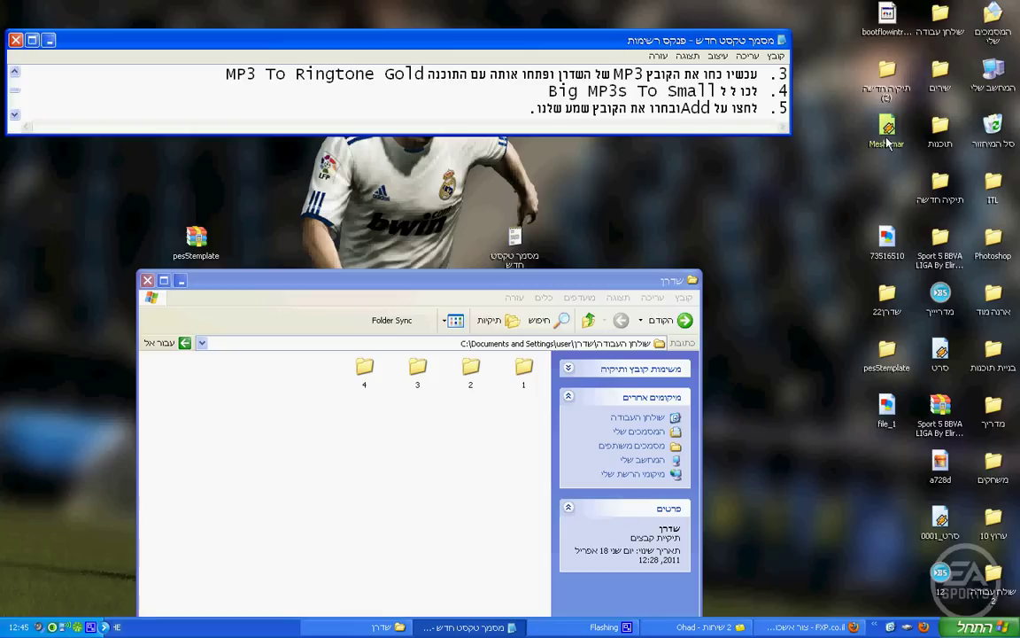
# Step: Place the Meshomar file on a free area of the desktop and launch MP3 To Ringtone Gold
pyautogui.moveTo(887, 128); pyautogui.dragTo(780, 184)
pyautogui.press('super')
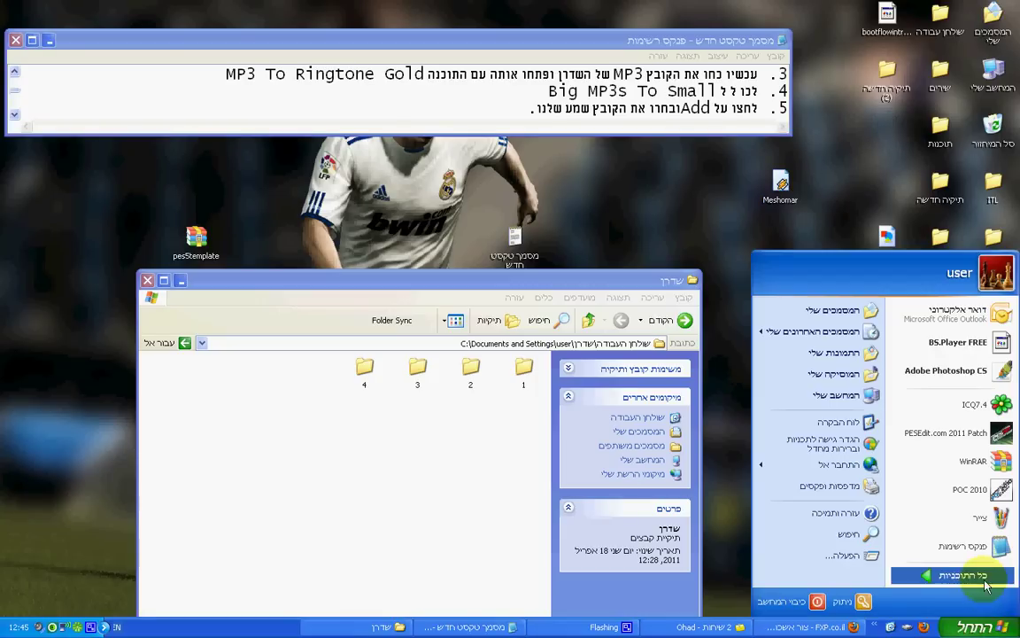
pyautogui.click(717, 246)
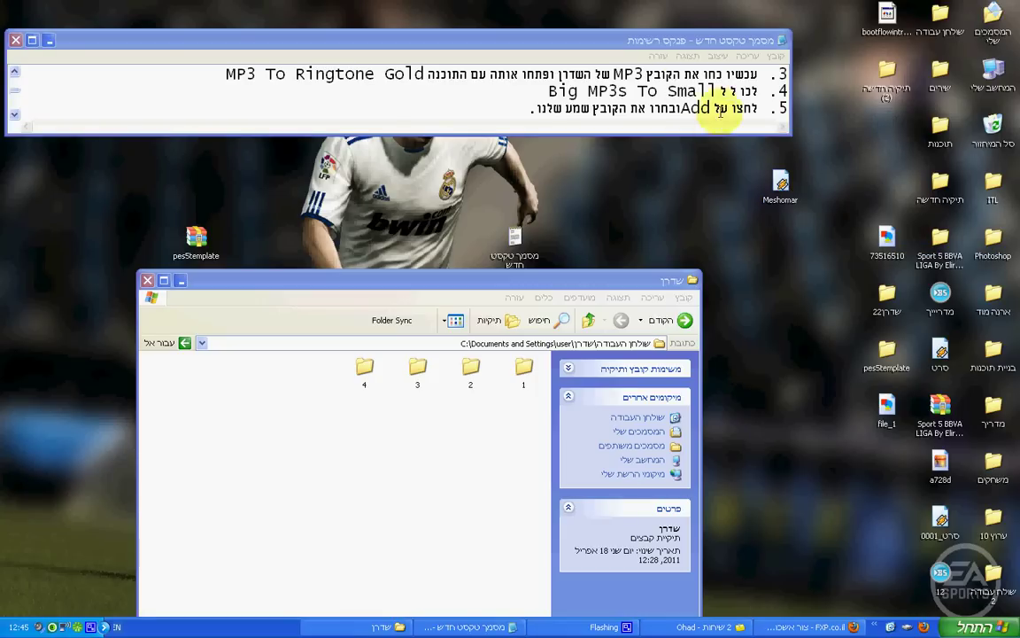
pyautogui.press('super')
pyautogui.click(925, 575)
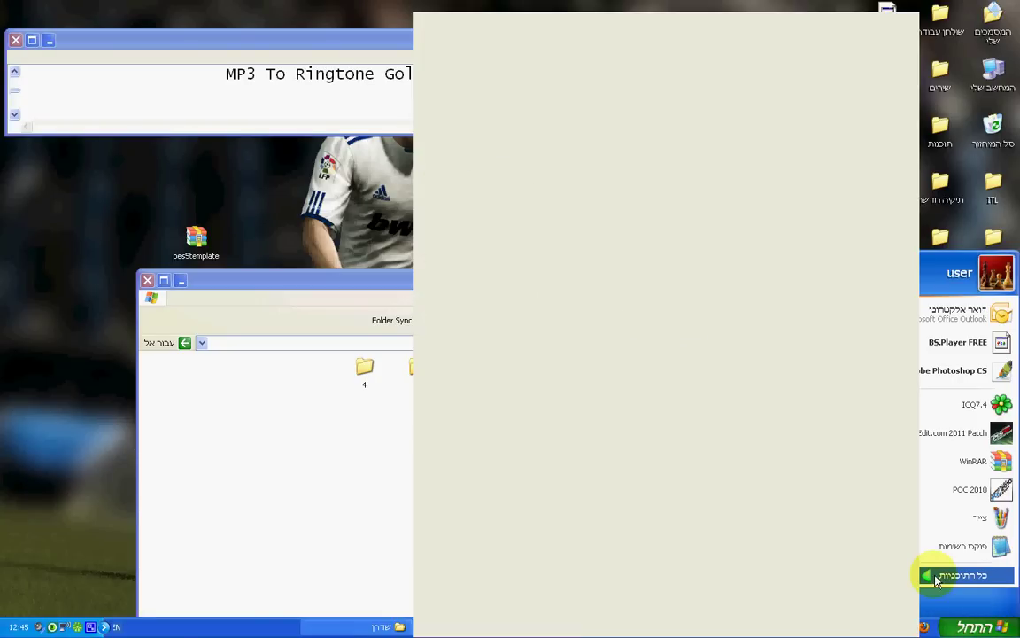
pyautogui.moveTo(700, 625)
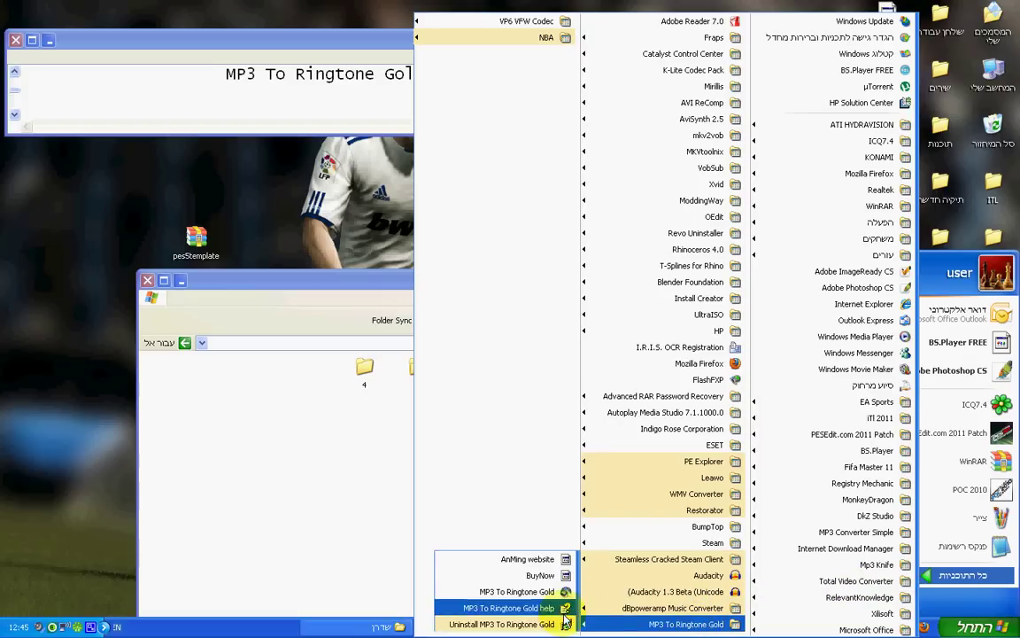
pyautogui.click(529, 587)
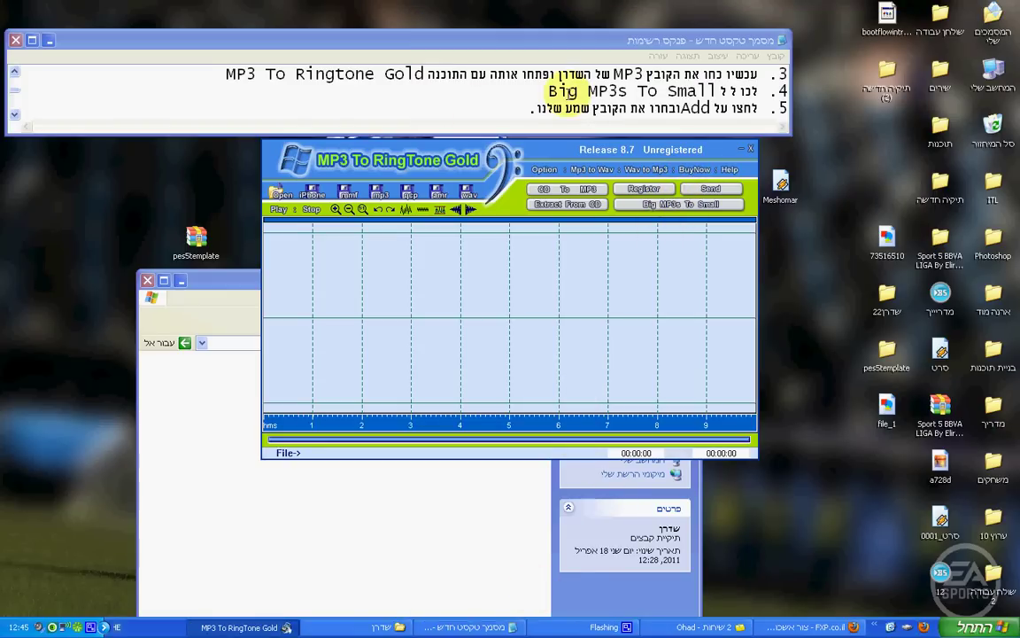
# Step: Highlight "Big MP3s To Small" in the notes and open that converter in MP3 To Ringtone Gold
pyautogui.click(15, 115)
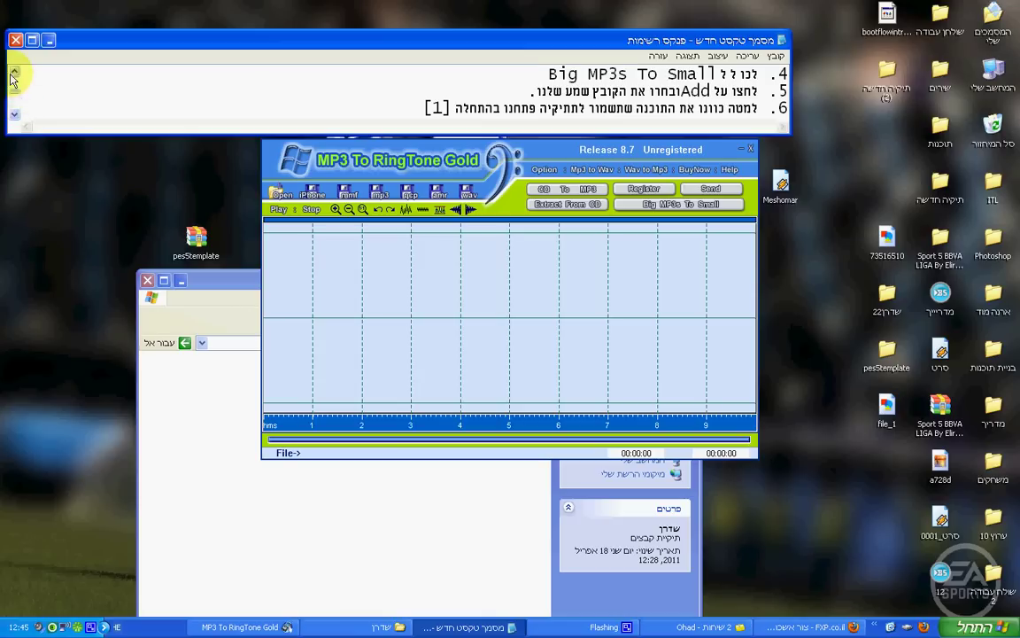
pyautogui.click(14, 73)
pyautogui.moveTo(544, 94); pyautogui.dragTo(580, 91)
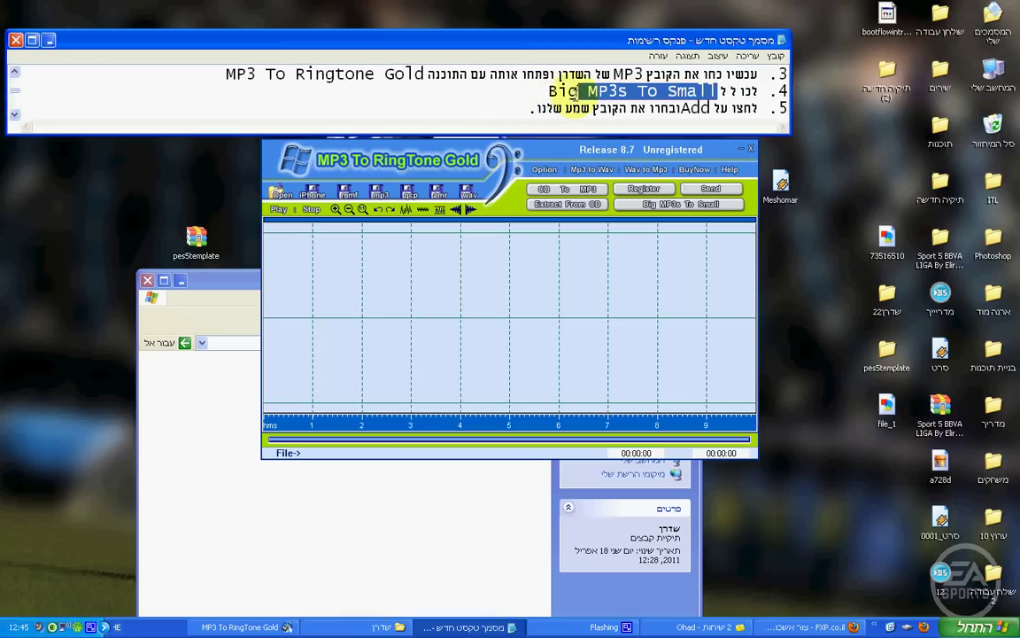
pyautogui.click(669, 205)
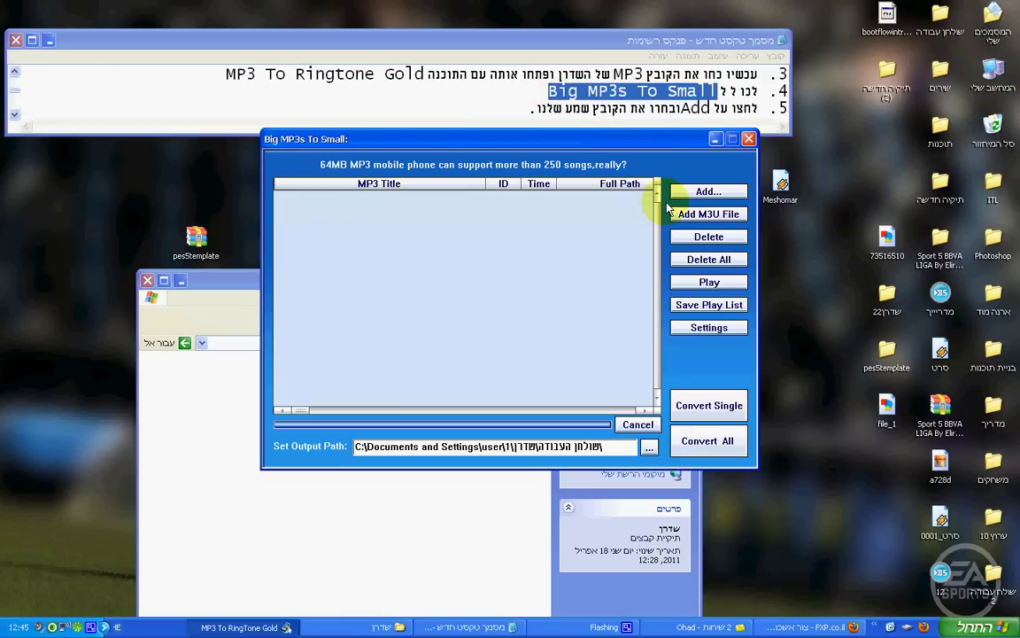
# Step: Move the notes window clear of the converter and enlarge it to show instructions 4 to 7
pyautogui.click(16, 115)
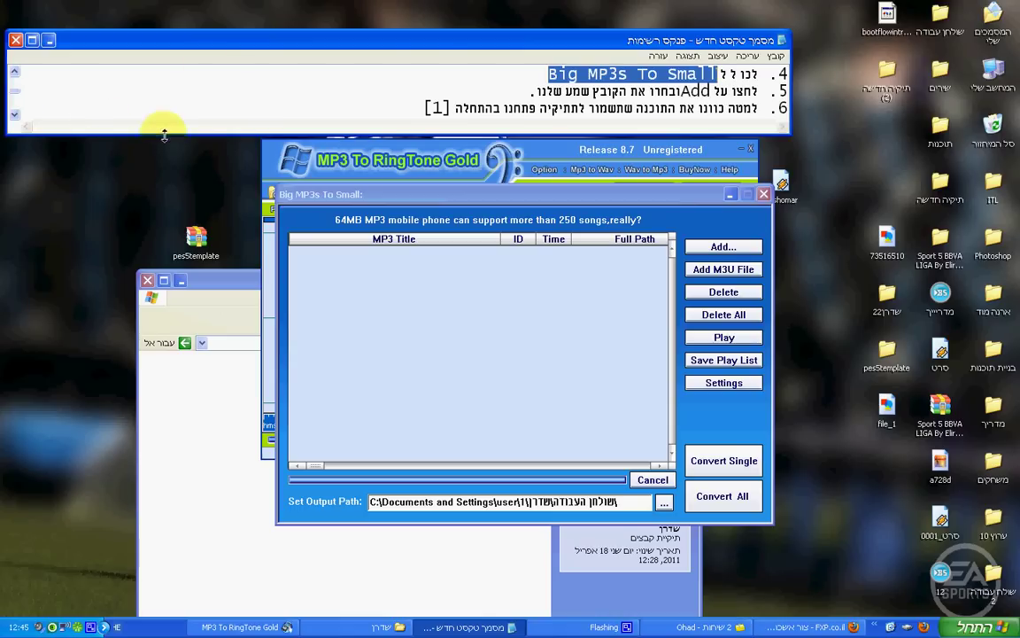
pyautogui.moveTo(228, 39); pyautogui.dragTo(222, 7)
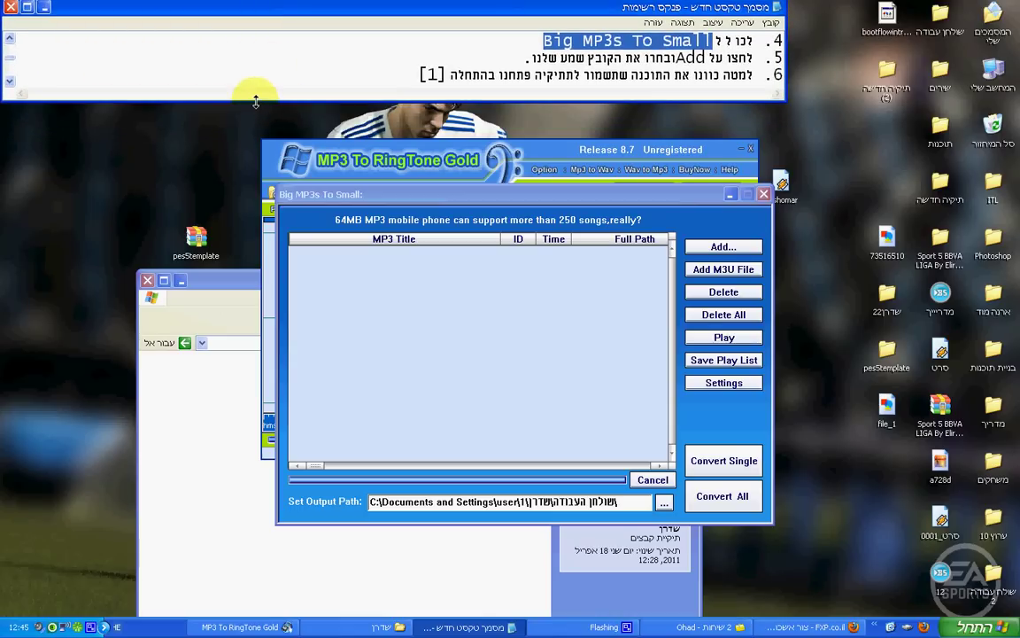
pyautogui.moveTo(255, 102); pyautogui.dragTo(262, 130)
pyautogui.click(501, 57)
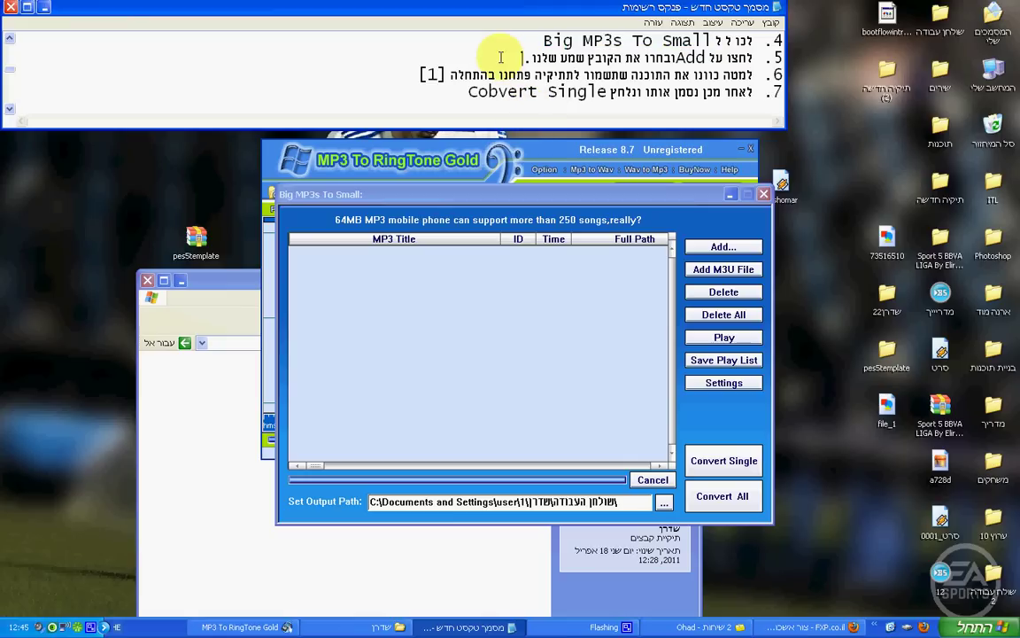
# Step: Add the Meshomar MP3 file from the desktop to the Big MP3s To Small list
pyautogui.click(716, 246)
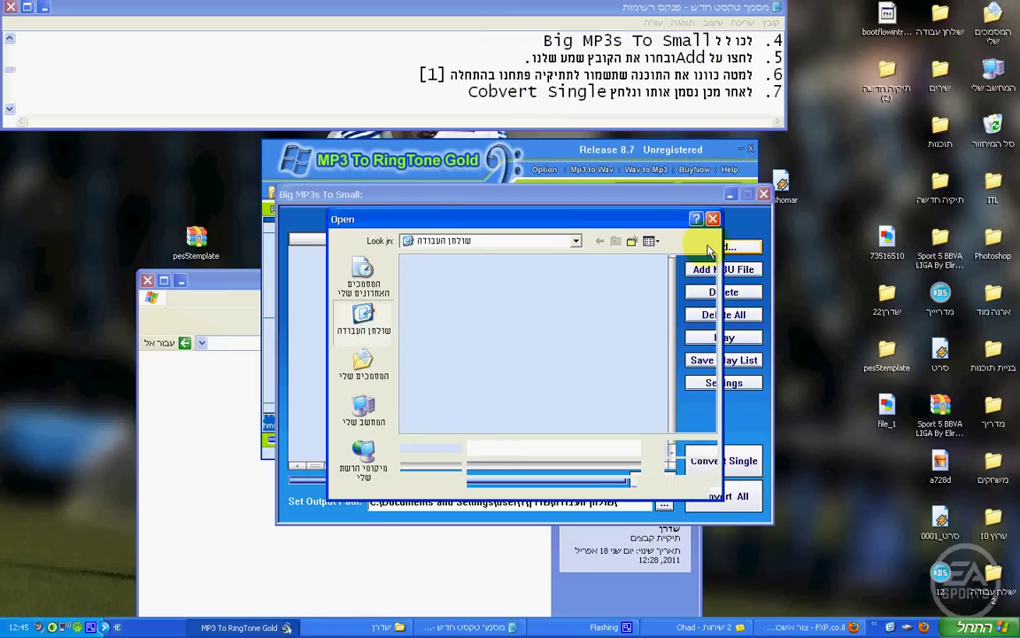
pyautogui.click(569, 345)
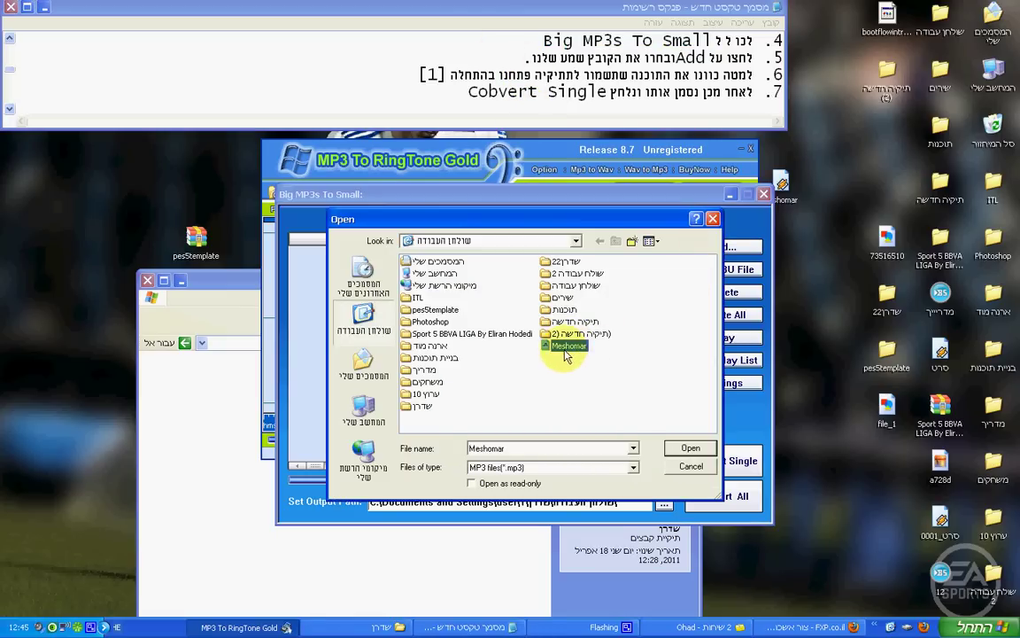
pyautogui.click(677, 446)
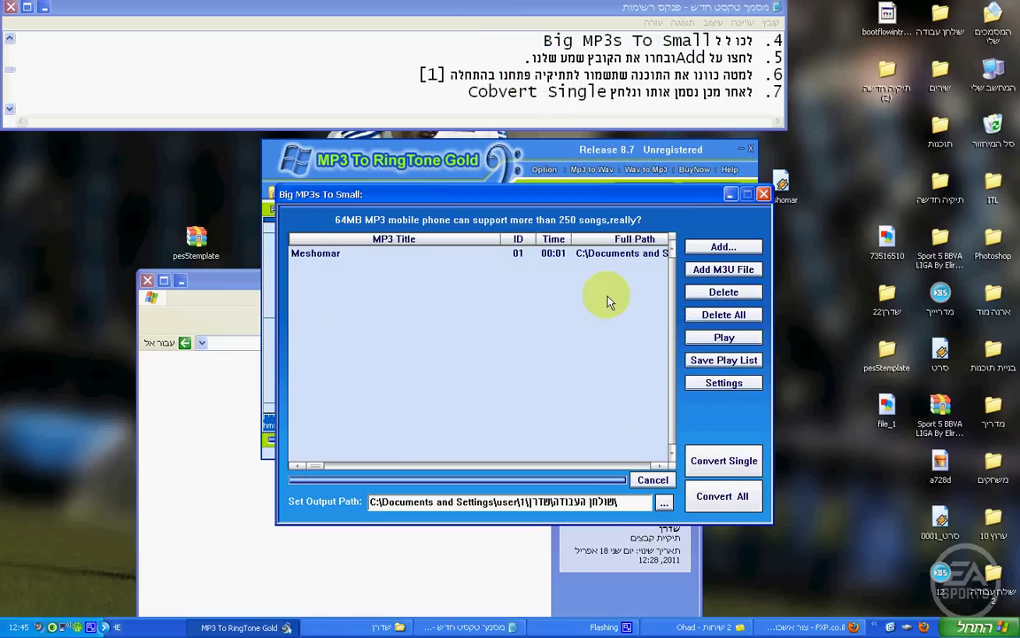
# Step: Set the output path to subfolder 1 of the desktop folder "שדרן"
pyautogui.click(663, 503)
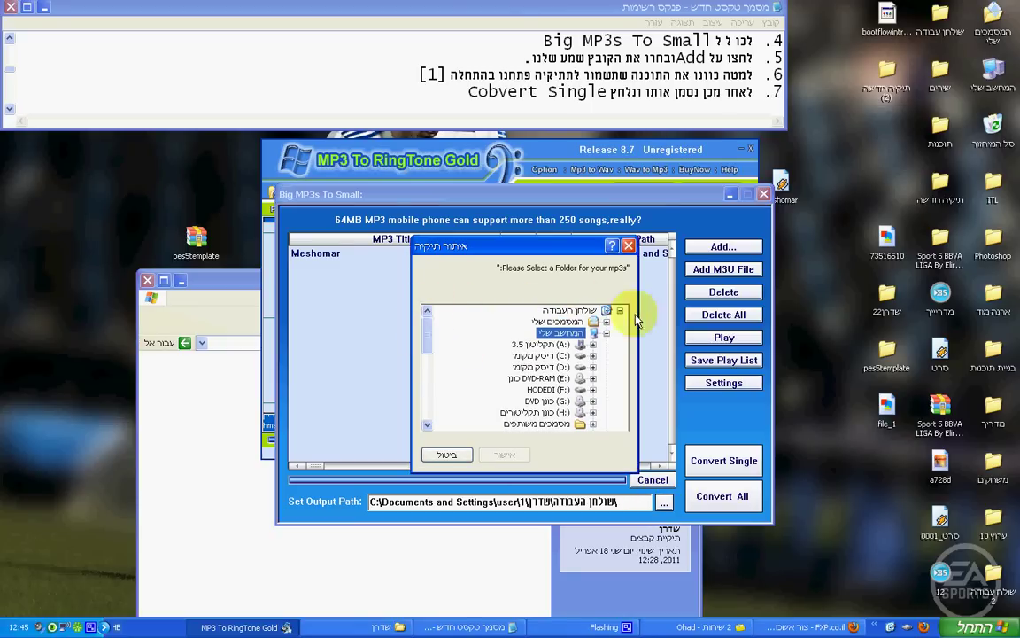
pyautogui.click(606, 322)
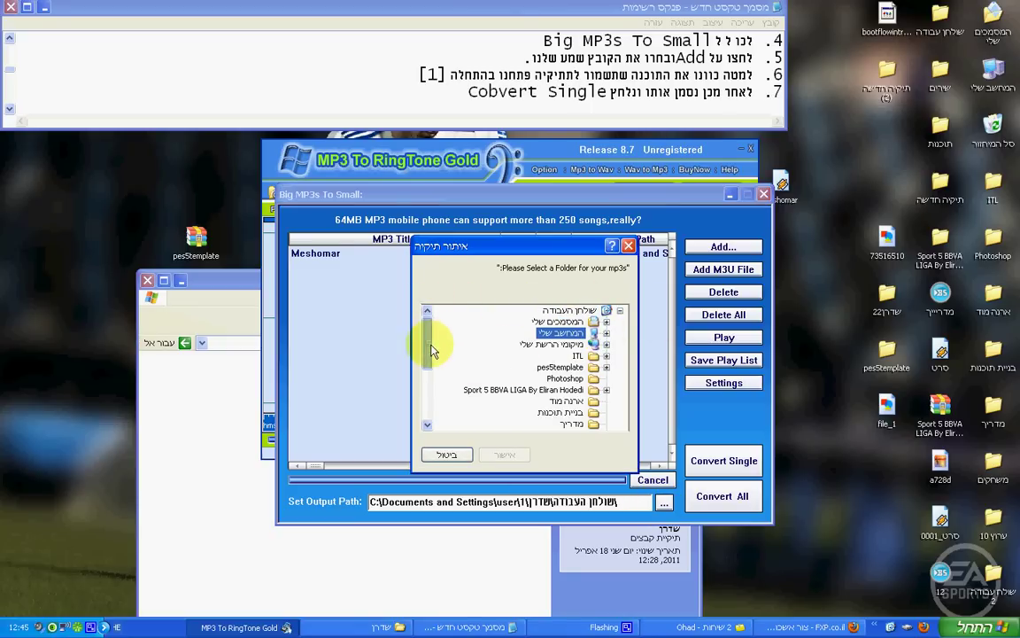
pyautogui.moveTo(431, 351); pyautogui.dragTo(435, 391)
pyautogui.click(576, 346)
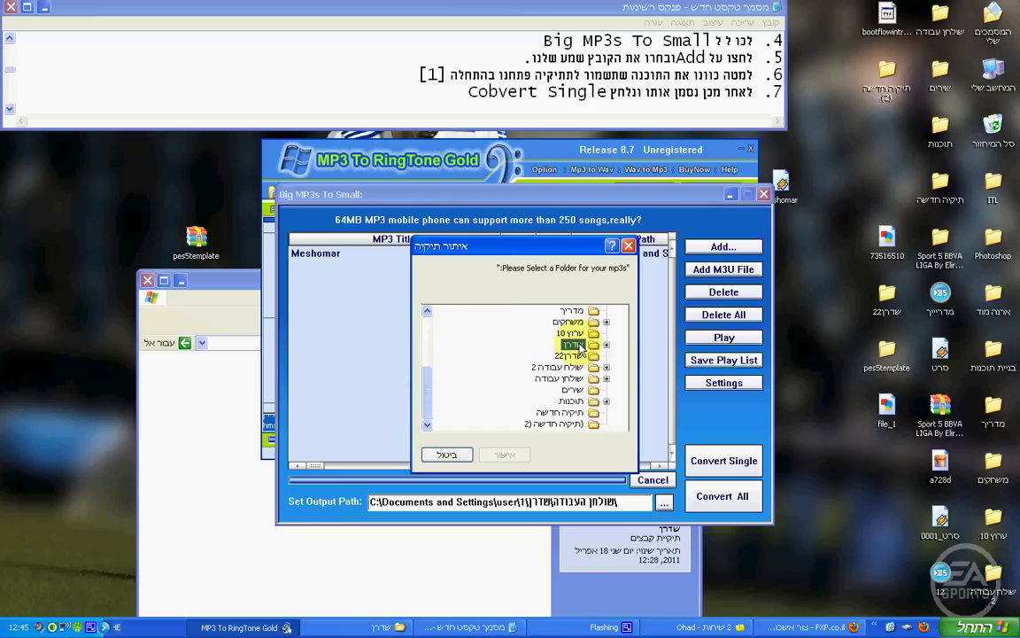
pyautogui.click(606, 344)
pyautogui.click(575, 356)
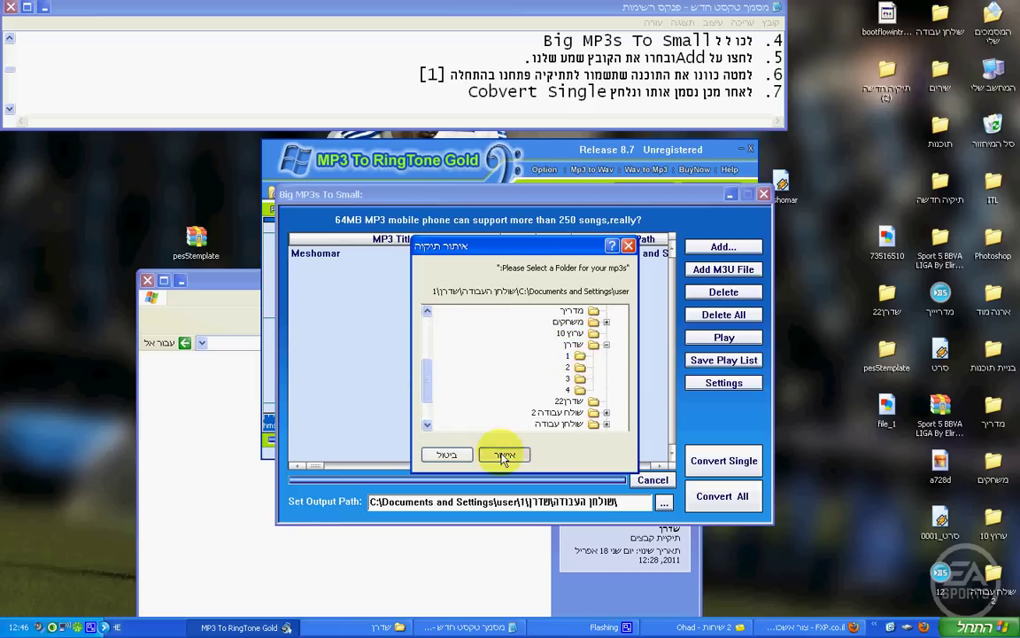
pyautogui.click(503, 456)
# Step: Convert the Meshomar track as a single file into the output folder
pyautogui.click(581, 255)
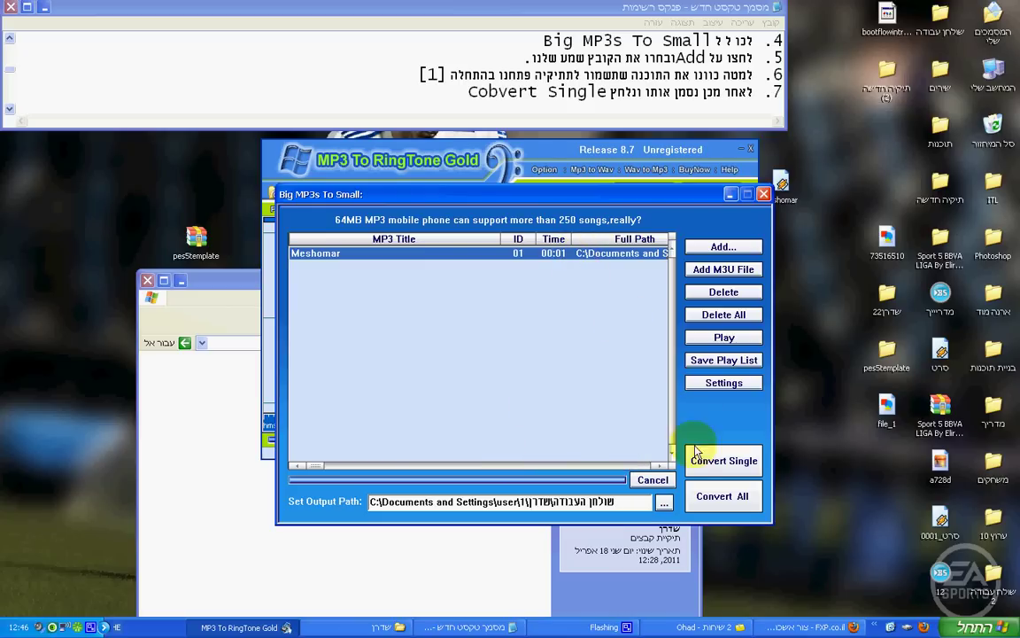
pyautogui.click(722, 458)
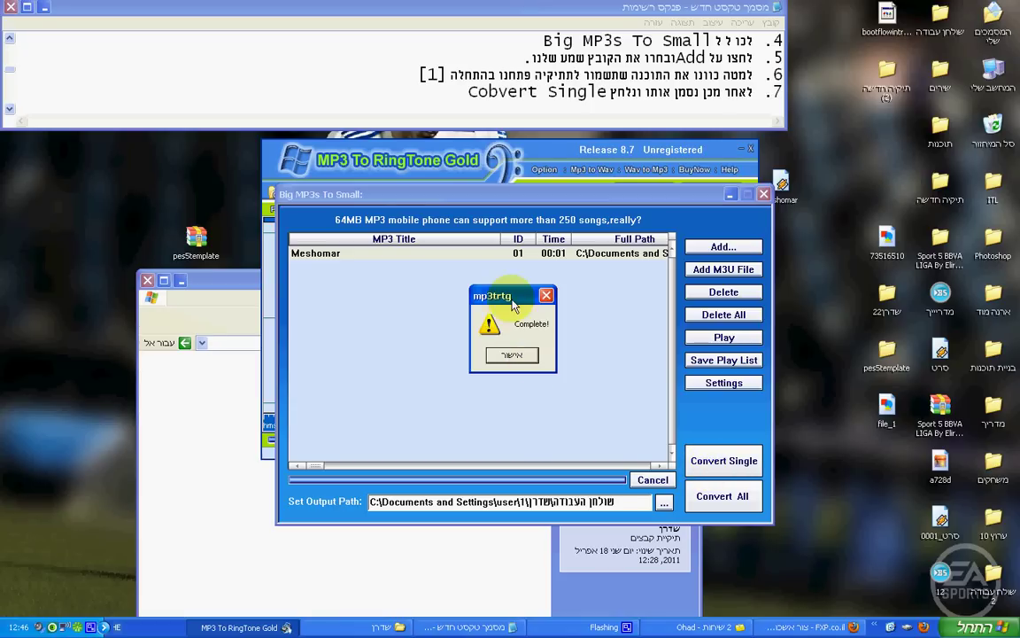
pyautogui.click(522, 357)
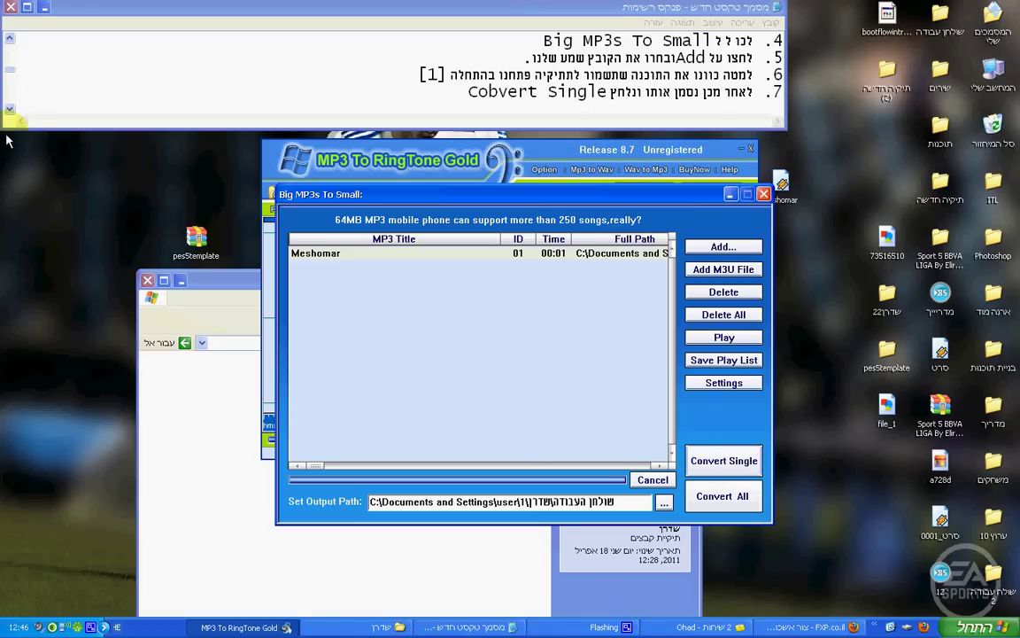
# Step: Minimize the window of output folder 1 and close the "שדרן" folder window
pyautogui.click(26, 9)
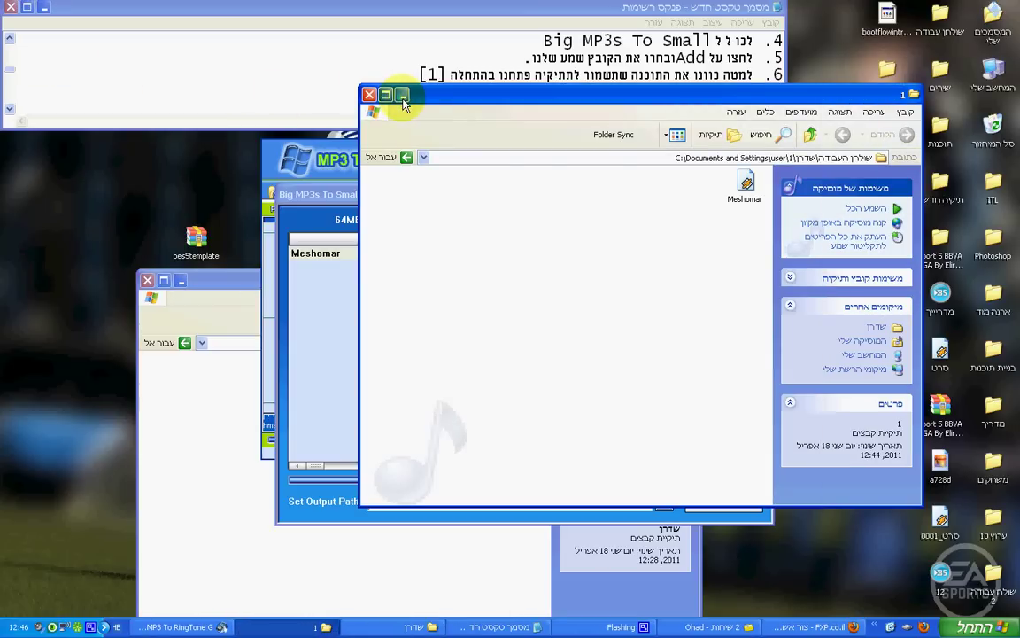
pyautogui.click(402, 94)
pyautogui.click(372, 625)
pyautogui.hotkey('alt', 'F4')
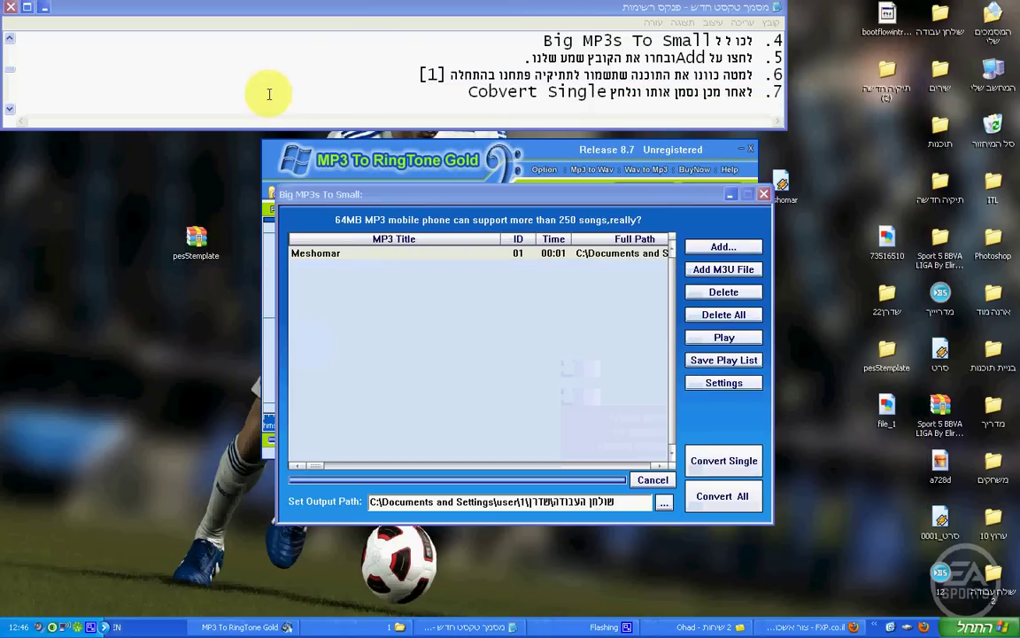
# Step: Show instruction 7 and the lines following it in the notes
pyautogui.click(8, 110)
pyautogui.click(8, 110)
pyautogui.click(9, 110)
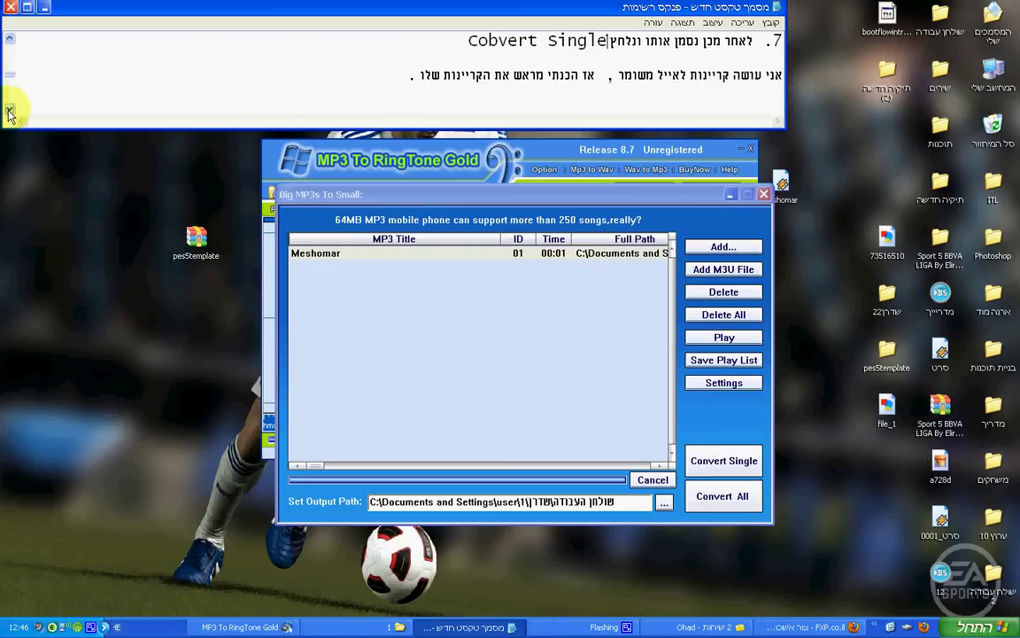
# Step: Show instructions 8 and 9 and the dBpoweramp Music Converter line in the notes
pyautogui.moveTo(389, 74); pyautogui.dragTo(363, 73)
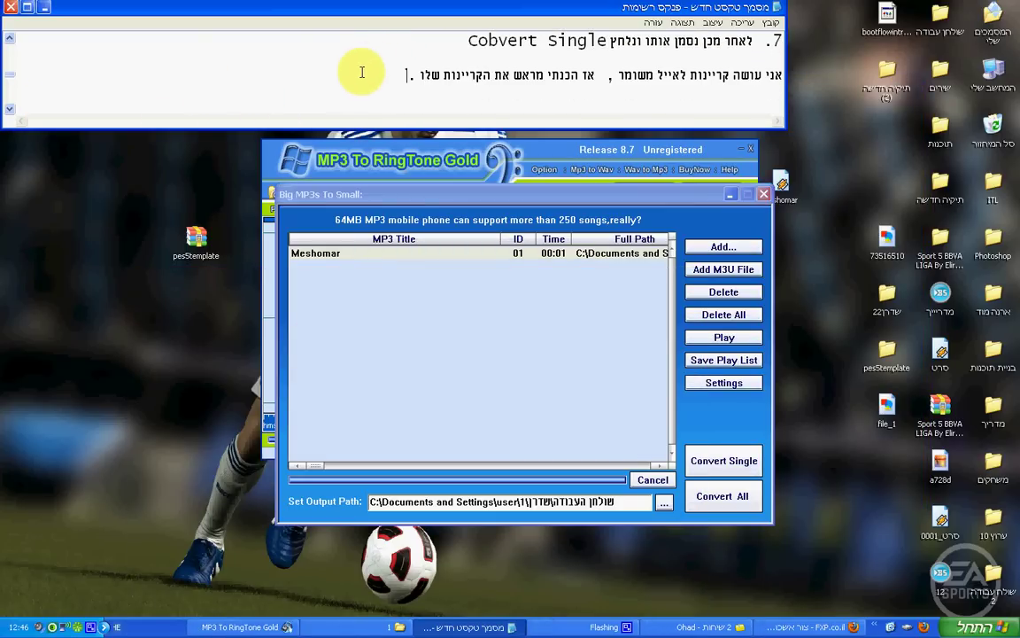
pyautogui.click(9, 110)
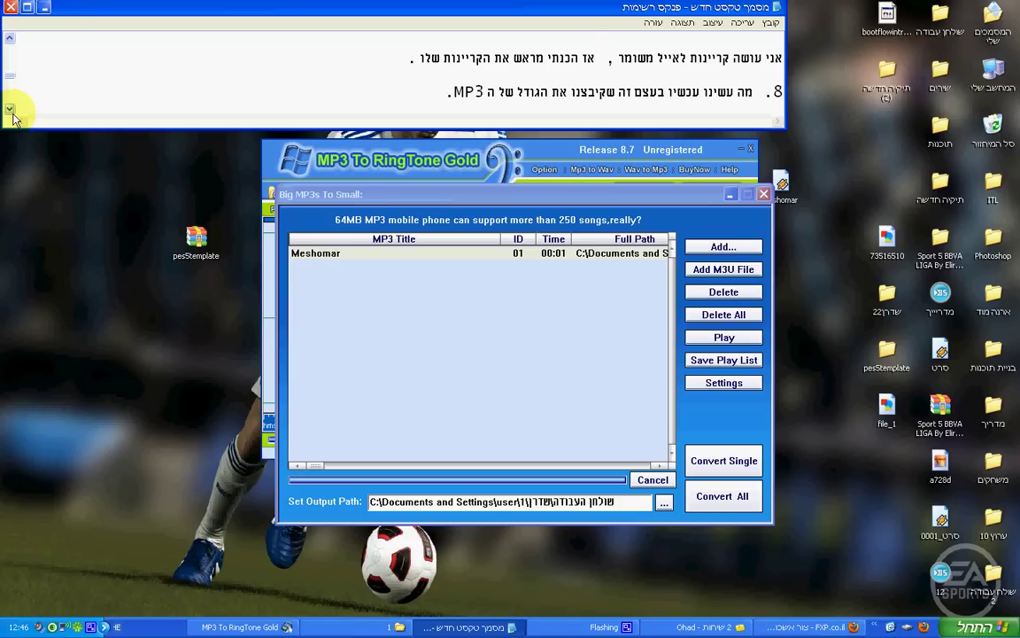
pyautogui.click(9, 110)
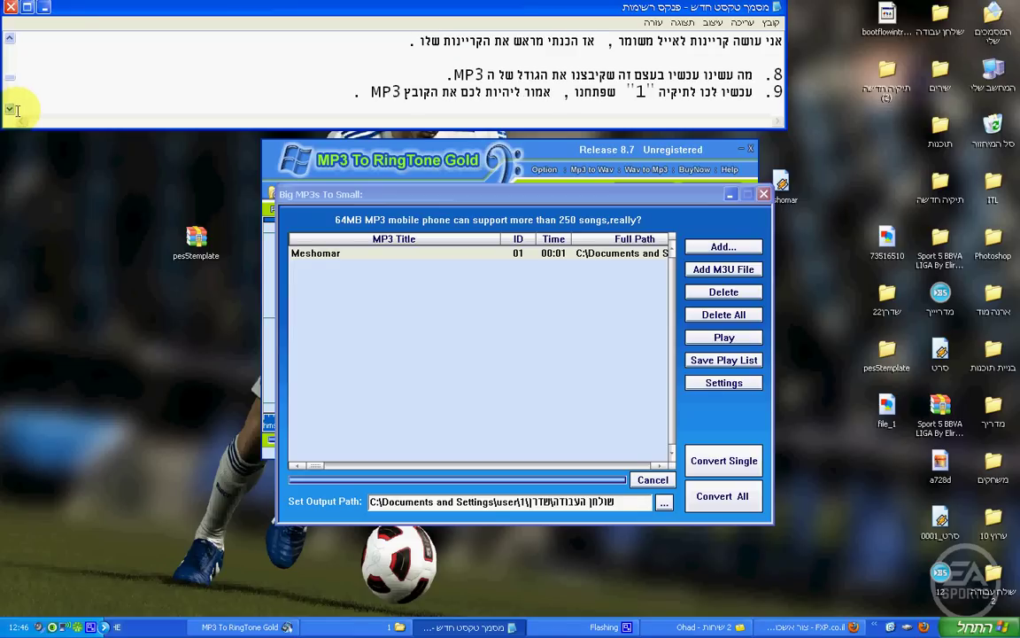
pyautogui.click(202, 102)
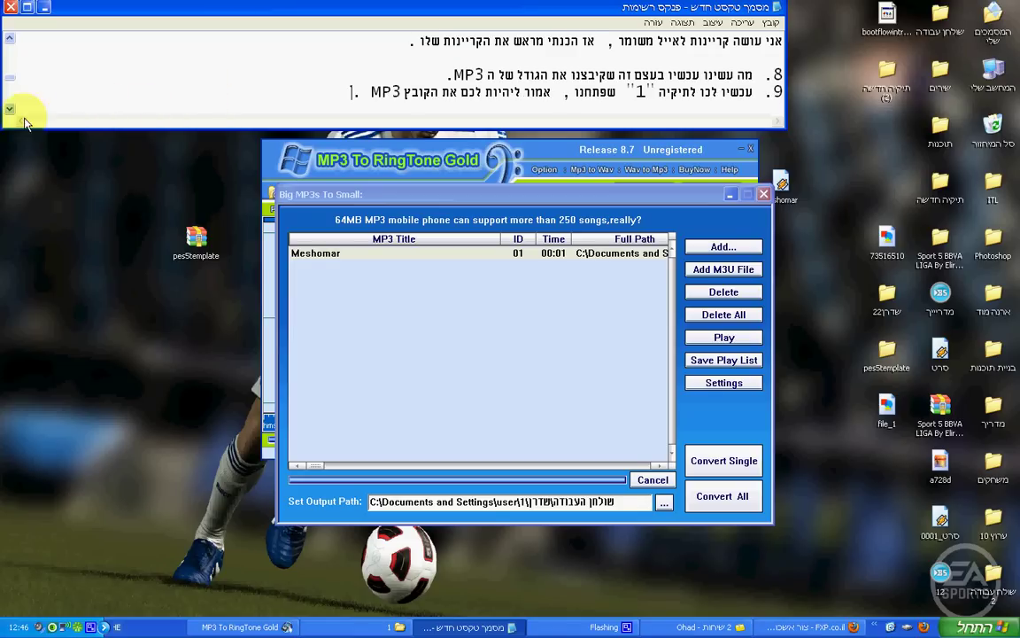
pyautogui.write('עכשיו לחצו עליו מקש ימני ואז Conver To - הפונקציה הזאת משתייכת לתוכנה dBpoweramp Music Converter')
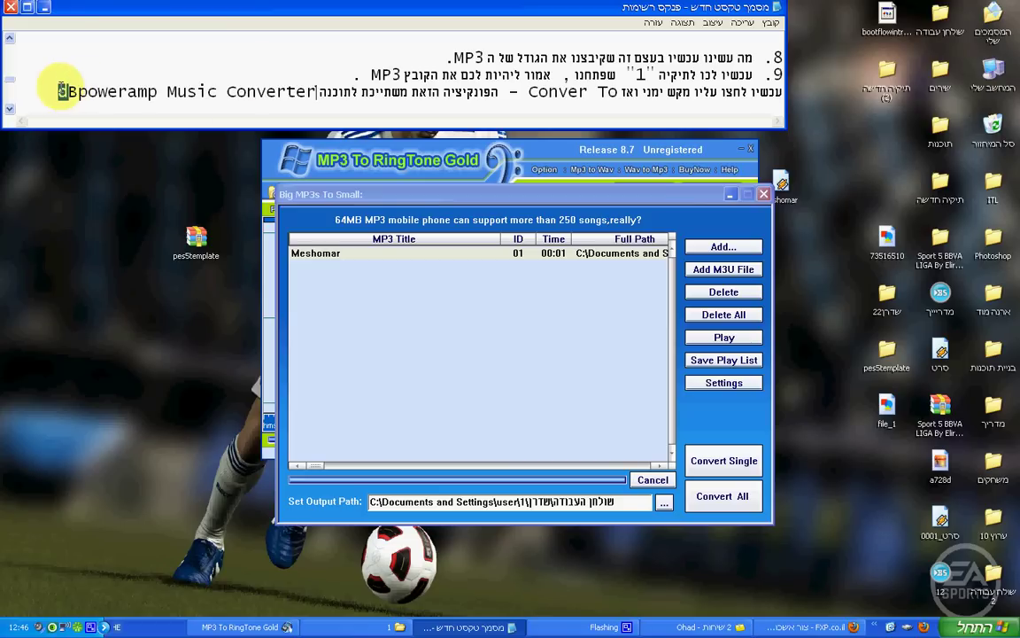
pyautogui.moveTo(62, 88)
pyautogui.mouseDown()
pyautogui.moveTo(64, 68)
pyautogui.moveTo(50, 91)
pyautogui.mouseUp()
pyautogui.click(110, 47)
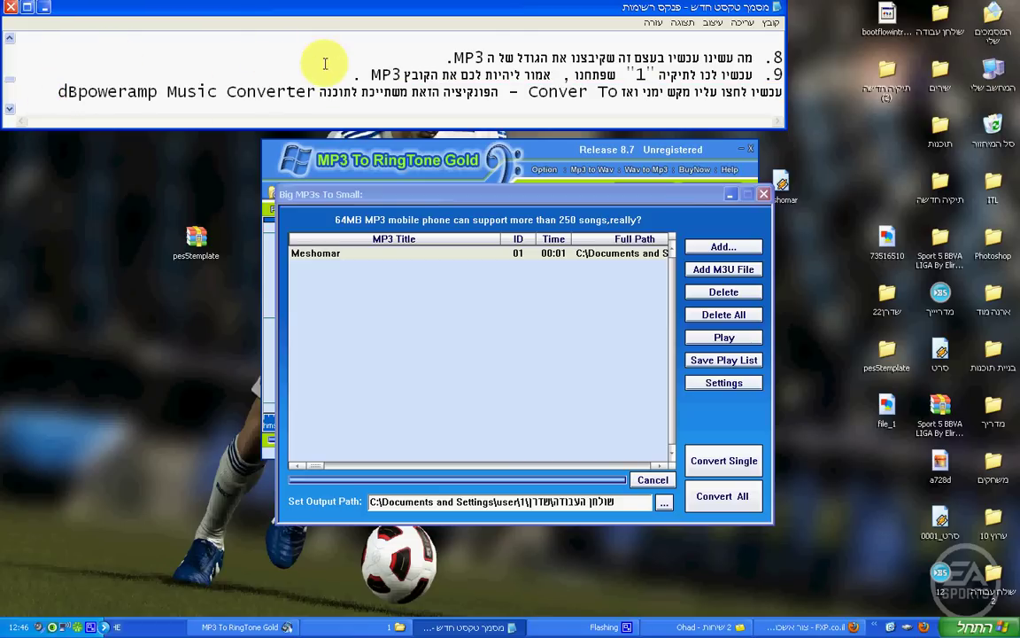
# Step: Resize and reposition the notes window so instructions 8 and 9 and the two lines after them fit together
pyautogui.moveTo(436, 9); pyautogui.dragTo(371, 46)
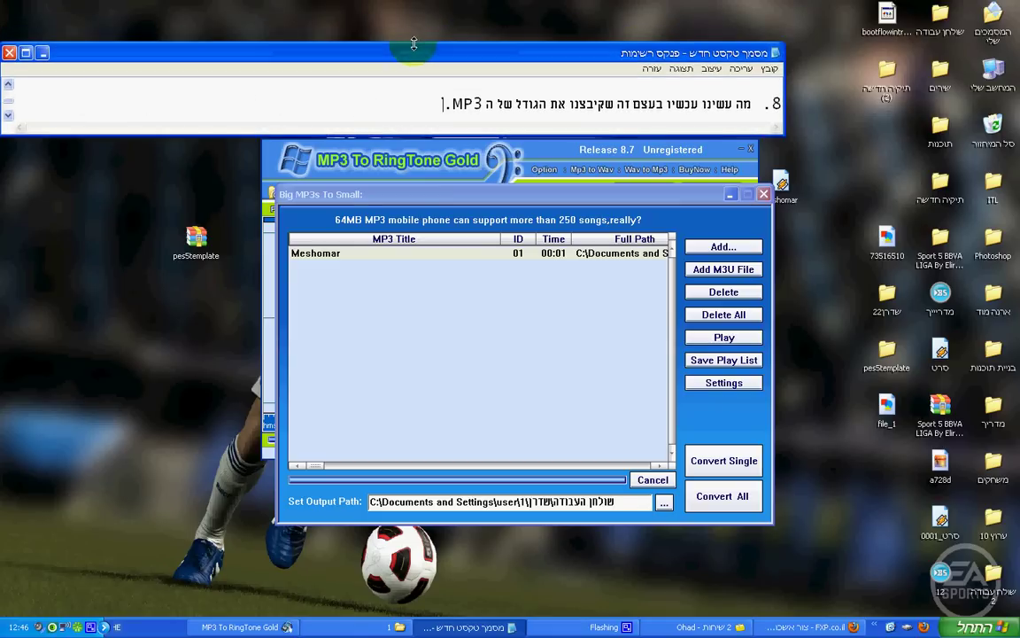
pyautogui.click(7, 117)
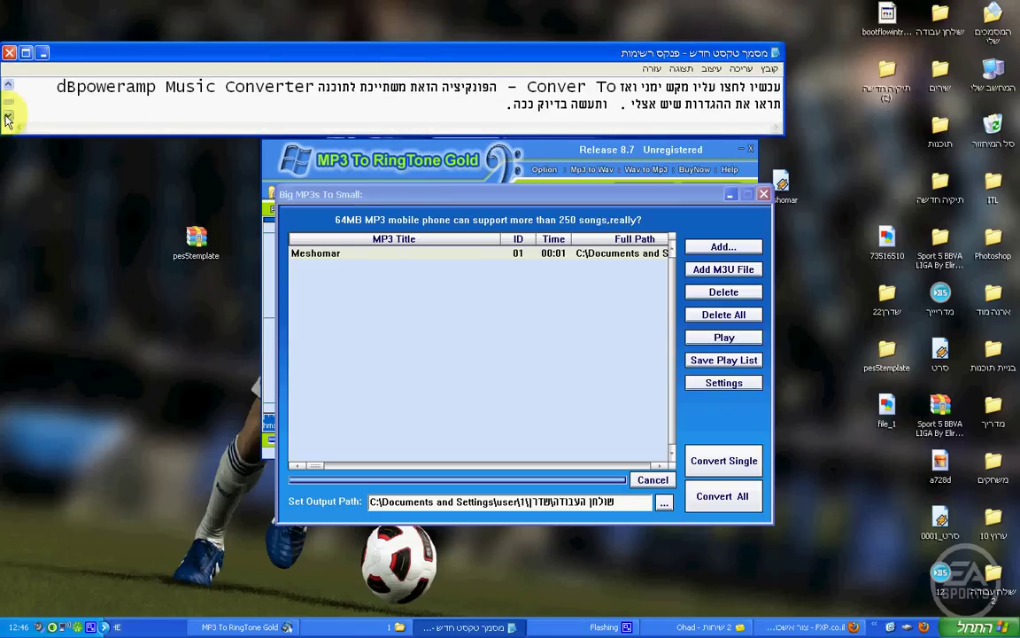
pyautogui.moveTo(51, 132); pyautogui.dragTo(51, 170)
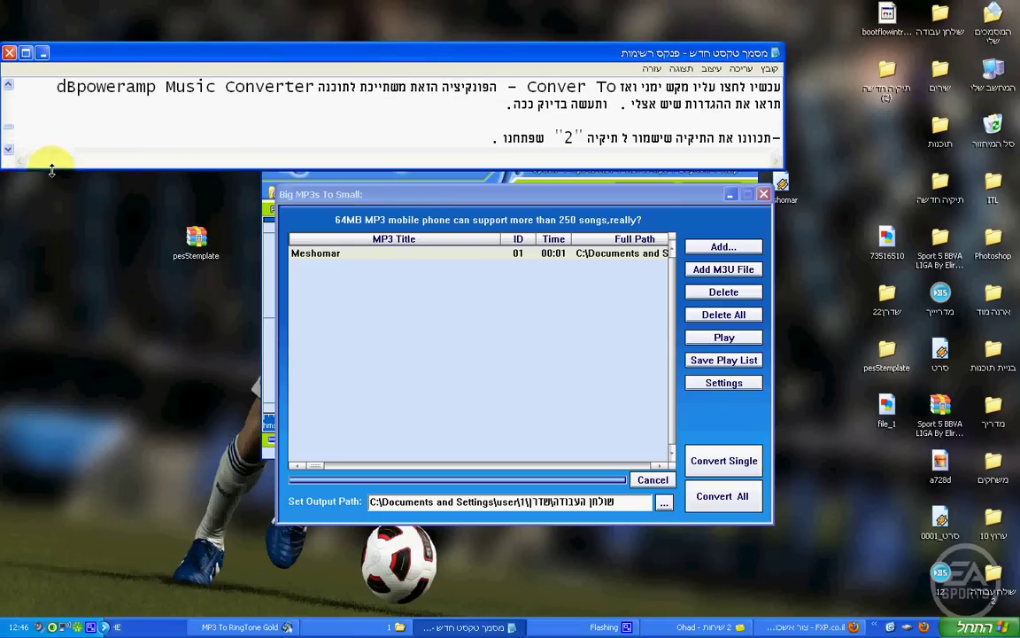
pyautogui.click(7, 86)
pyautogui.moveTo(242, 52); pyautogui.dragTo(254, 26)
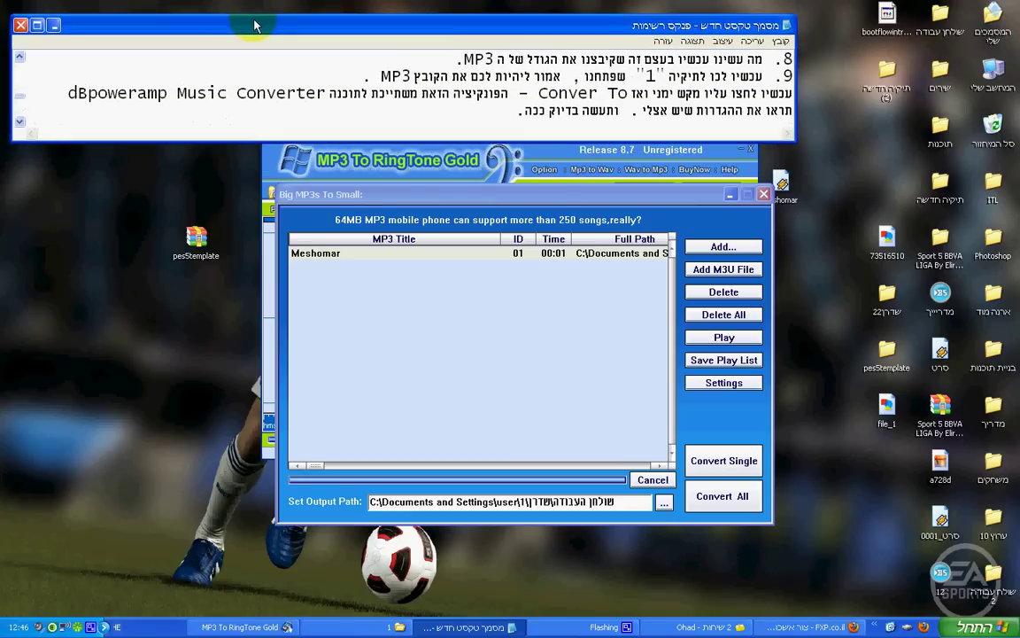
# Step: Close the Big MP3s To Small dialog and exit MP3 To RingTone Gold
pyautogui.click(764, 194)
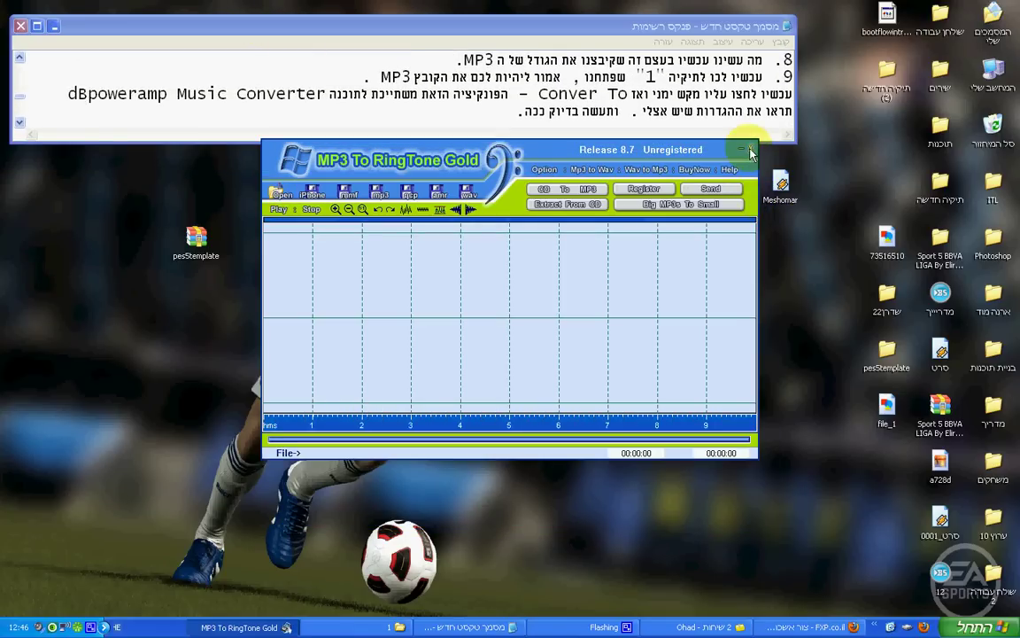
pyautogui.click(750, 151)
pyautogui.click(487, 323)
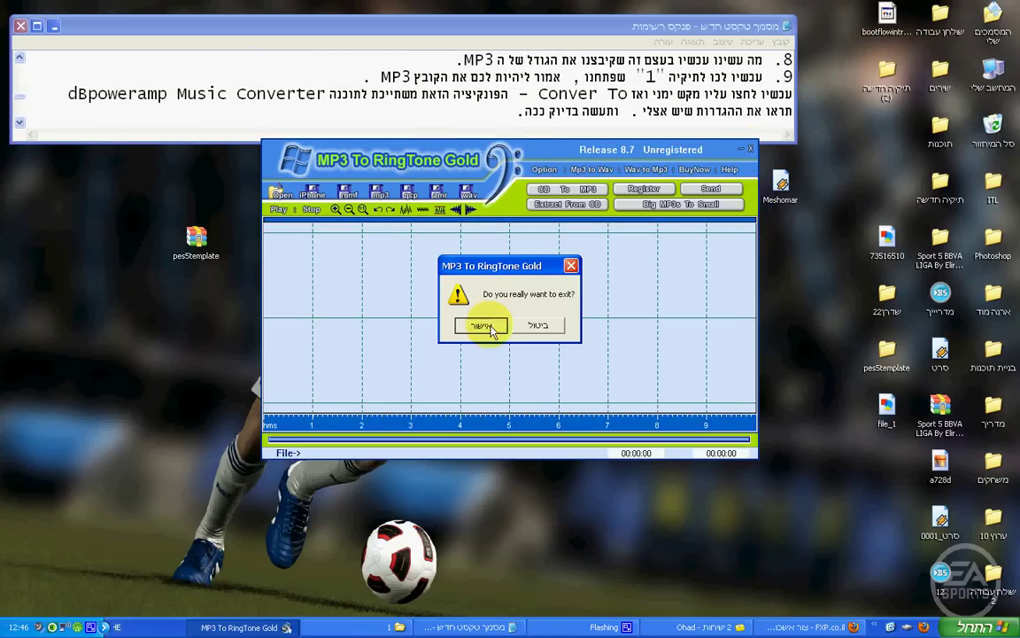
# Step: Check the converted Meshomar file in folder 1 and close the folder window
pyautogui.click(394, 627)
pyautogui.moveTo(558, 91); pyautogui.dragTo(325, 189)
pyautogui.click(521, 279)
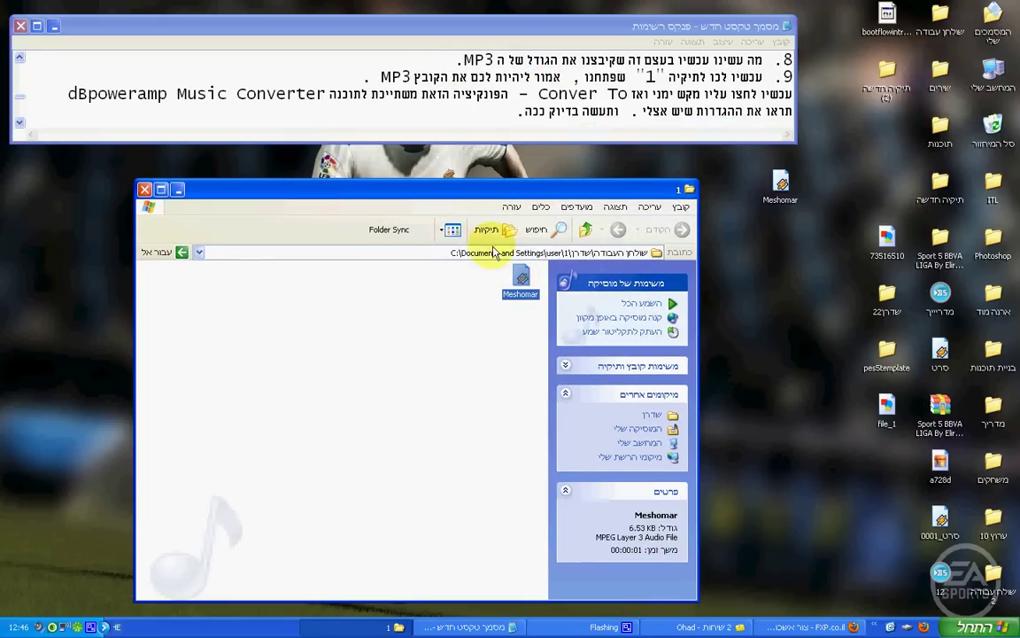
pyautogui.click(144, 189)
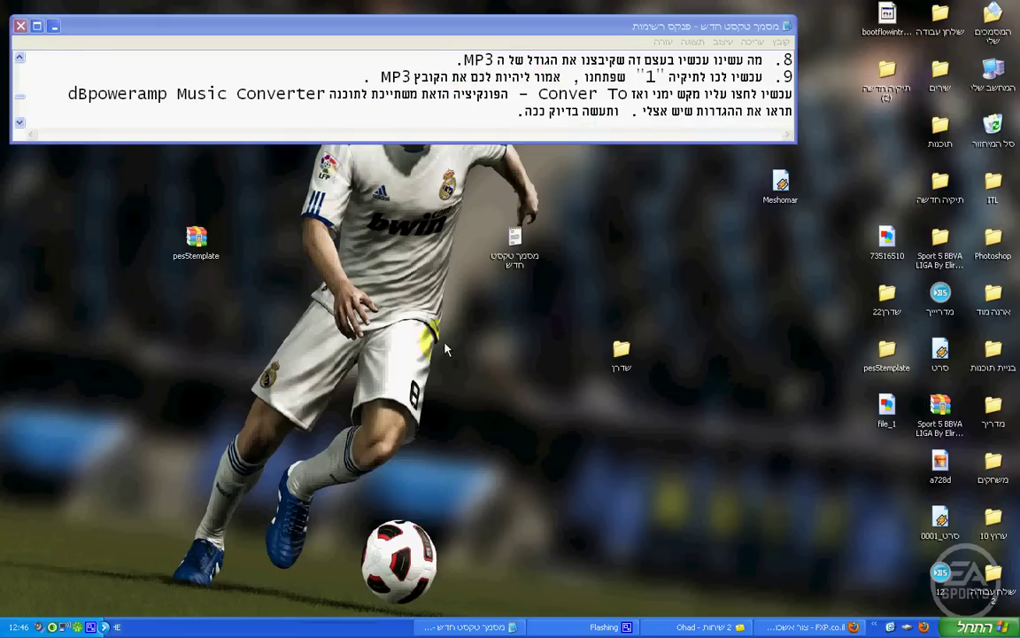
# Step: Open the Meshomar file from subfolder 1 of the desktop folder "שדרן" in dBpoweramp Music Converter with Convert To
pyautogui.doubleClick(622, 350)
pyautogui.doubleClick(526, 291)
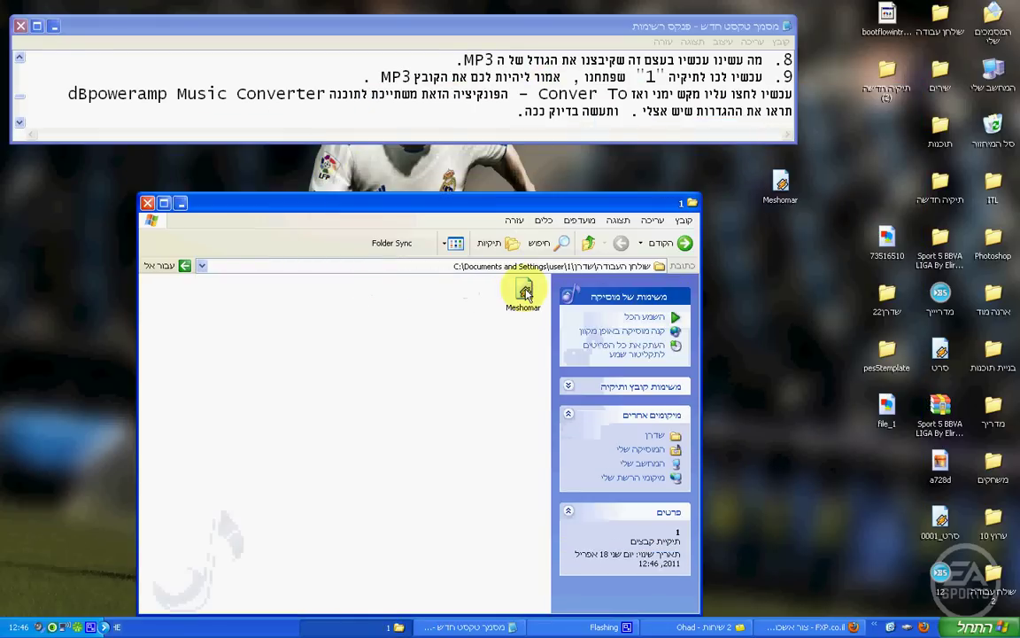
pyautogui.click(525, 292)
pyautogui.rightClick(527, 294)
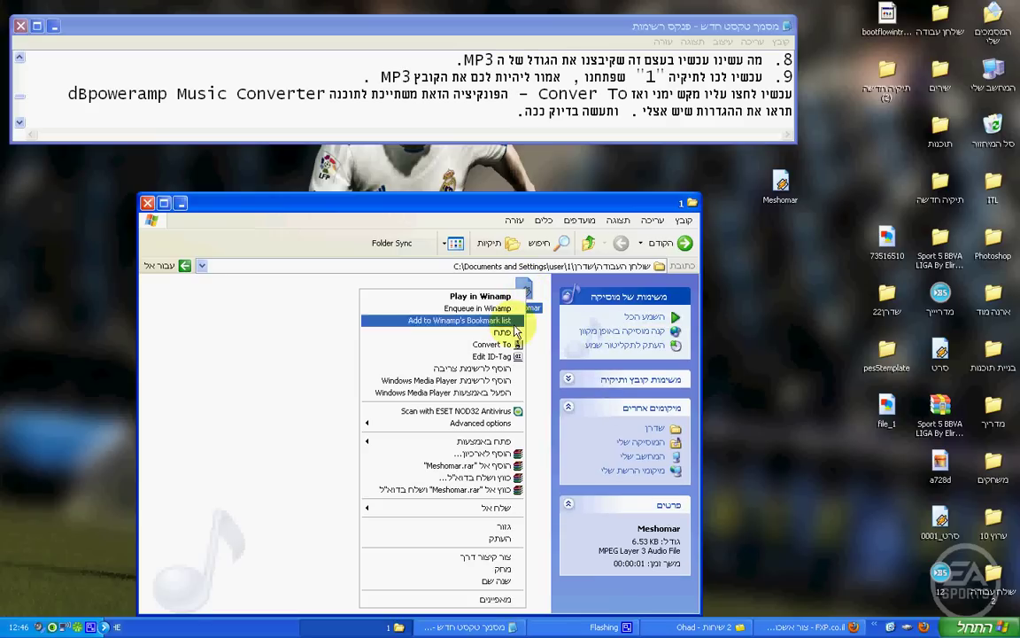
pyautogui.click(401, 354)
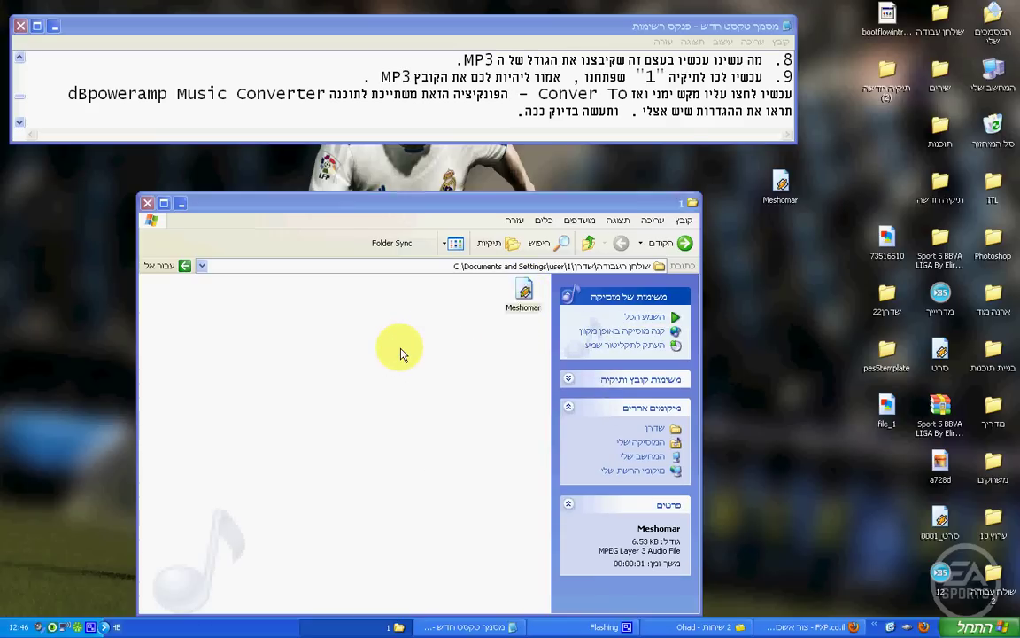
pyautogui.moveTo(456, 138); pyautogui.dragTo(428, 170)
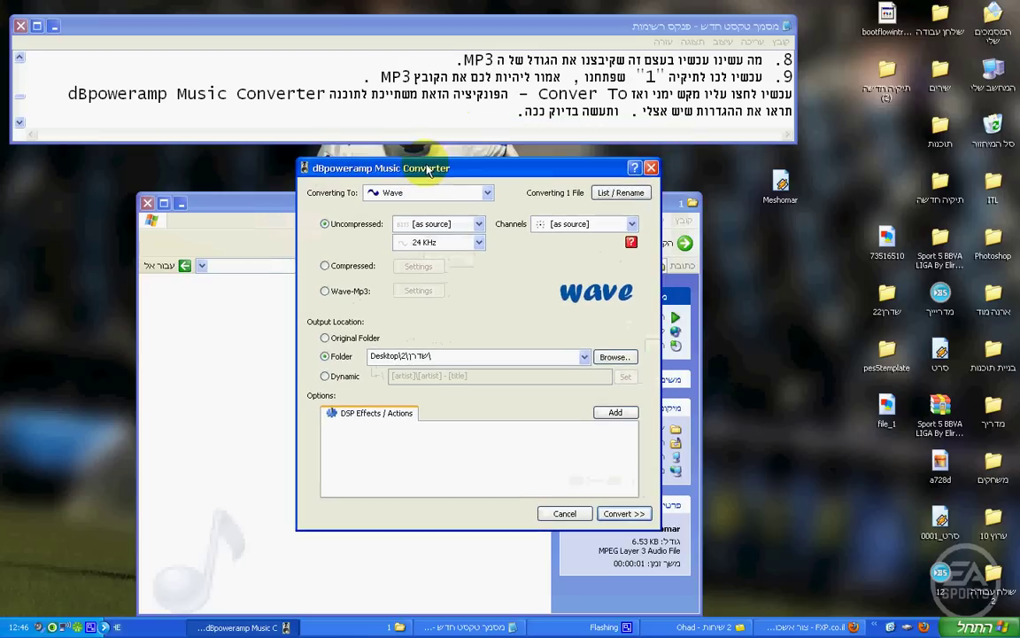
# Step: Choose subfolder 2 of the desktop folder "שדרן" as the converter's output folder
pyautogui.click(612, 356)
pyautogui.scroll(1, 511, 269)
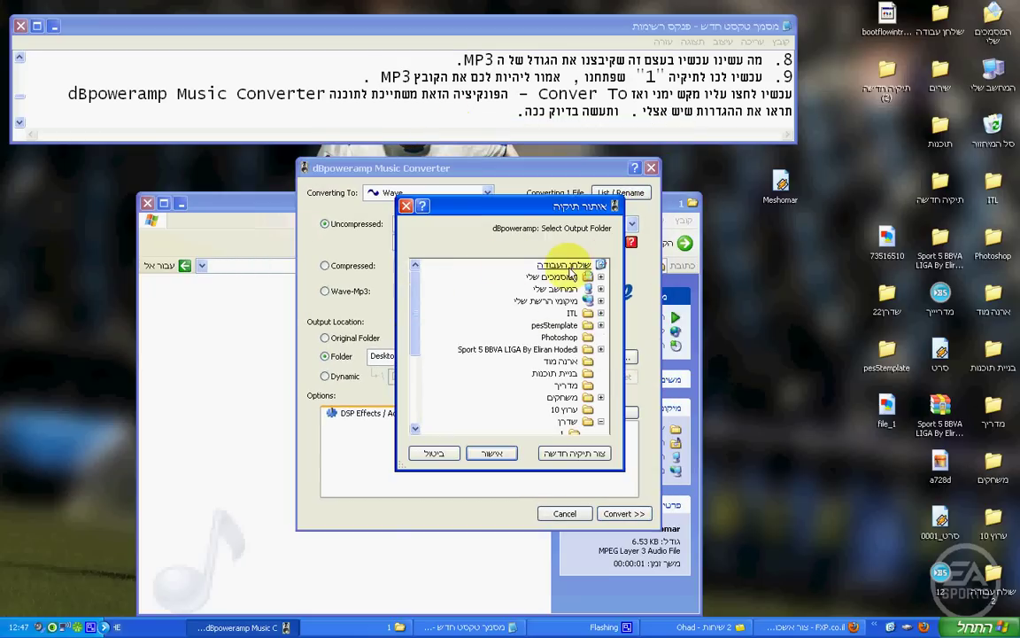
pyautogui.scroll(-4, 535, 326)
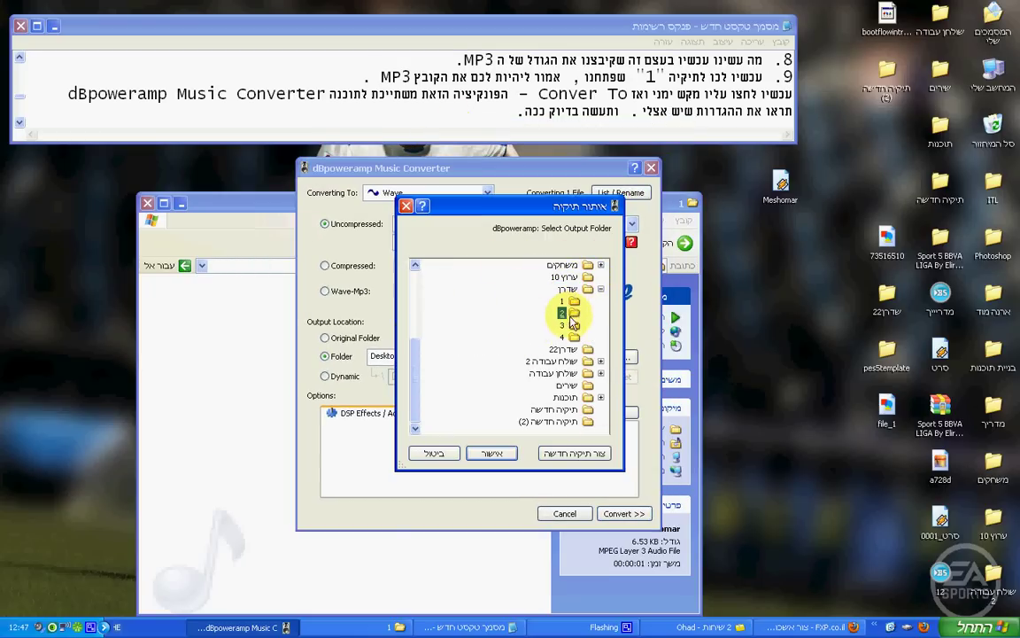
pyautogui.click(490, 451)
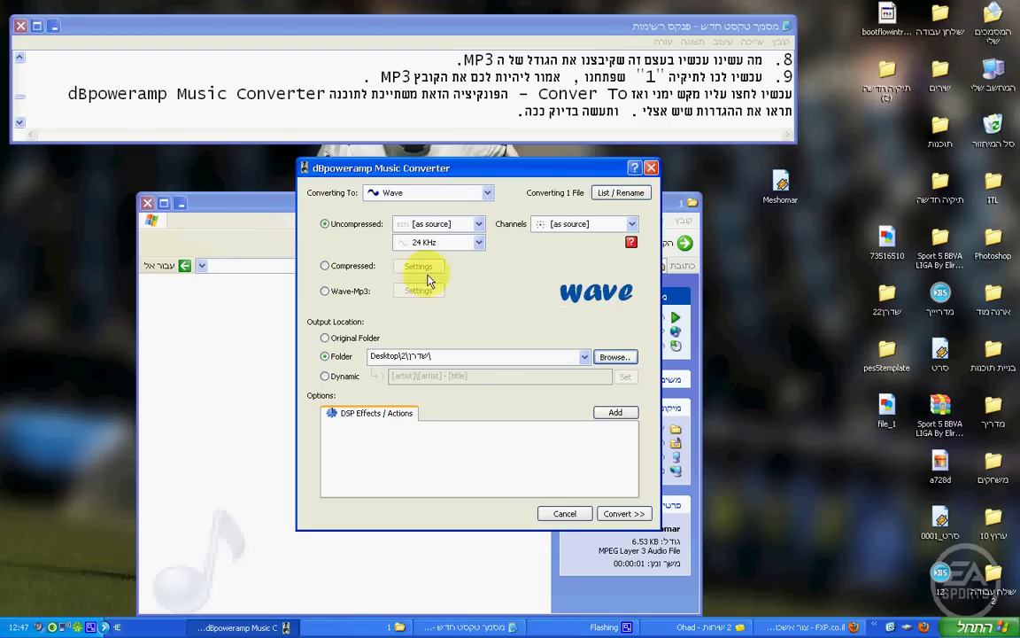
# Step: Select Wave as the conversion format with a 24 KHz sample rate, following the settings line in the notes
pyautogui.click(18, 124)
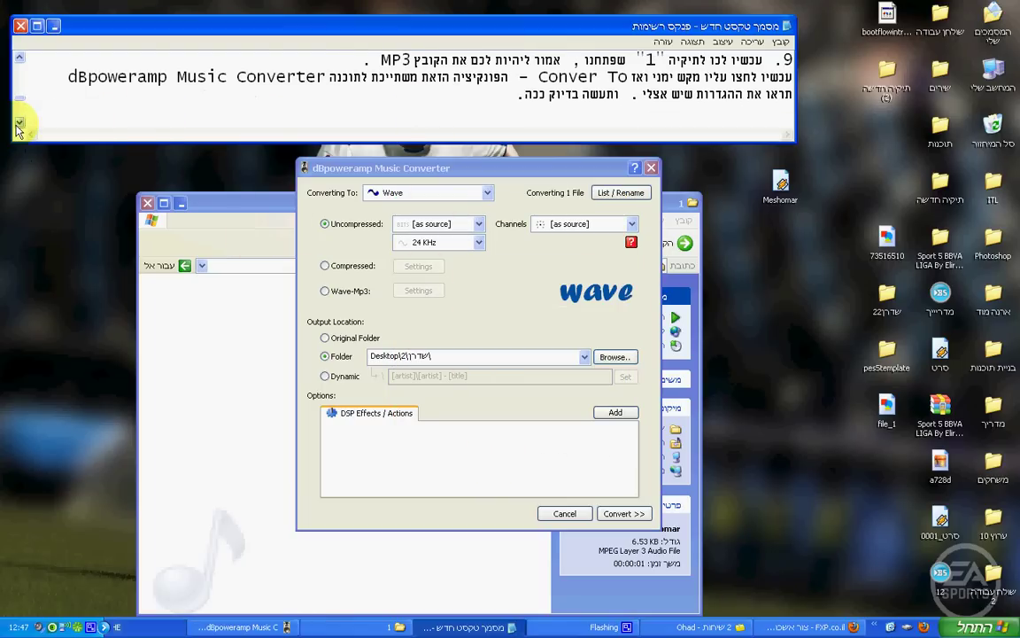
pyautogui.click(18, 124)
pyautogui.click(19, 57)
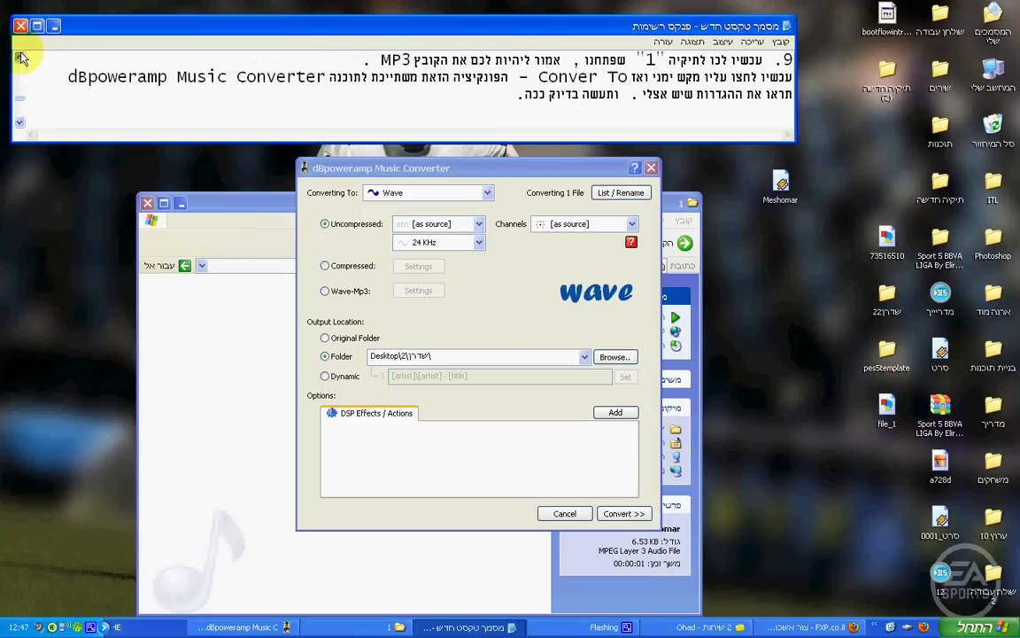
pyautogui.click(398, 192)
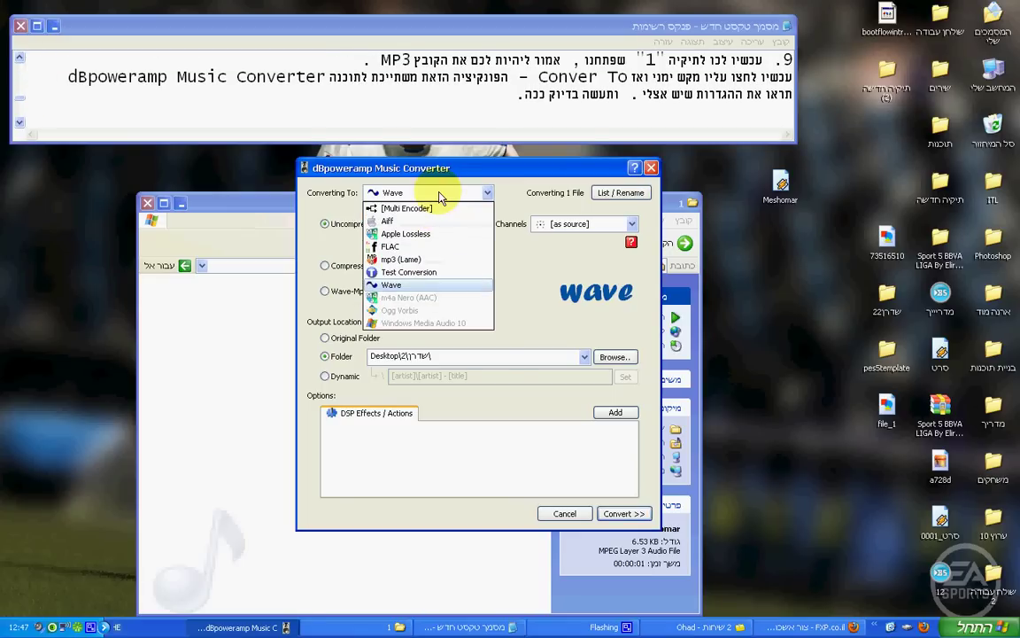
pyautogui.click(392, 281)
pyautogui.click(477, 225)
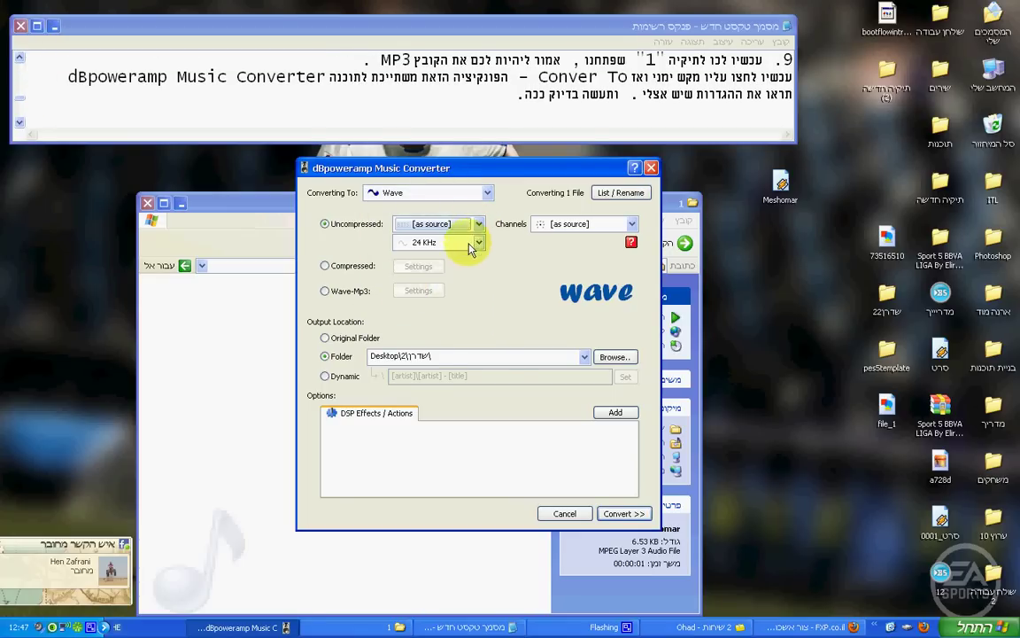
pyautogui.click(475, 243)
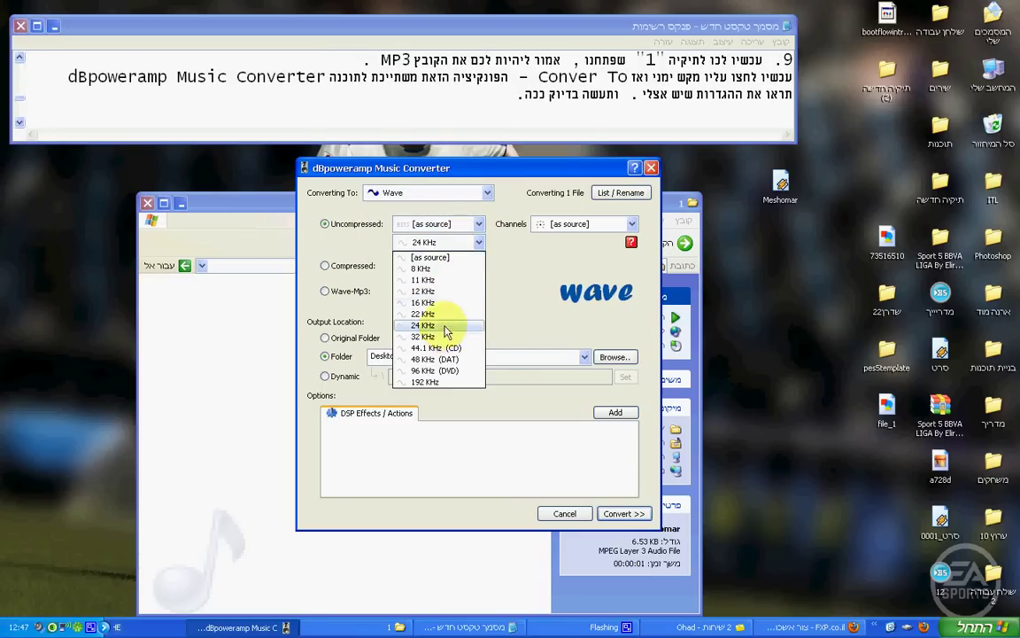
pyautogui.click(443, 327)
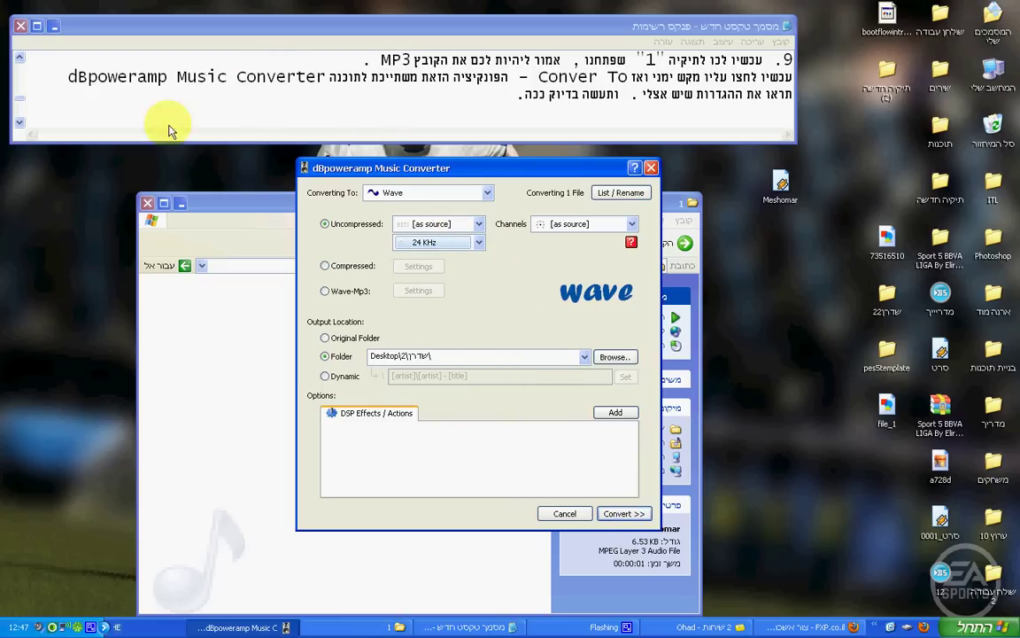
# Step: Show the notes lines about saving to folder 2 and going to DKZStudio
pyautogui.click(18, 122)
pyautogui.click(18, 122)
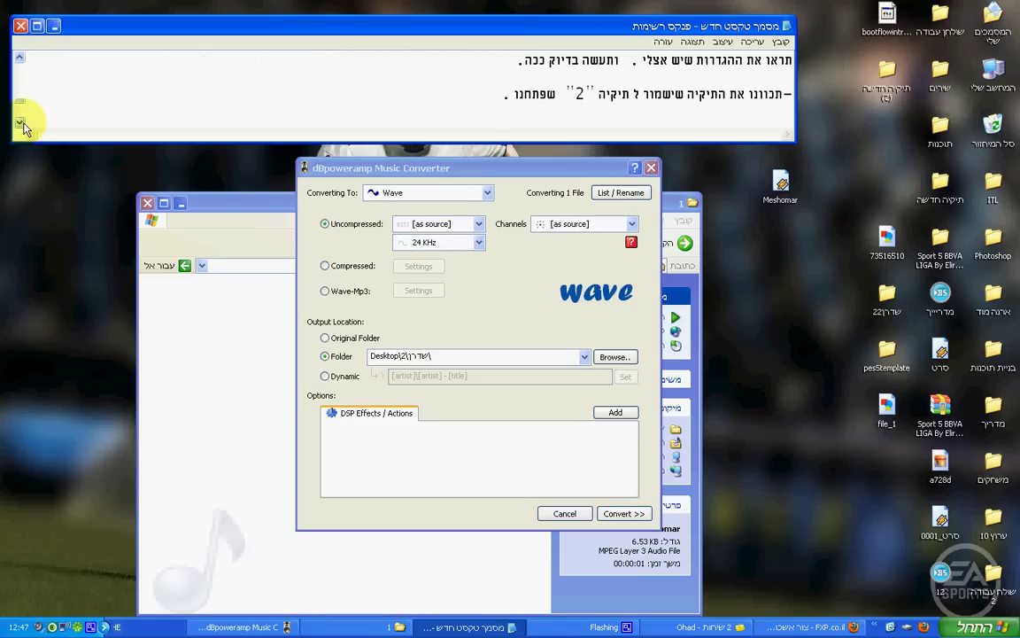
pyautogui.click(19, 122)
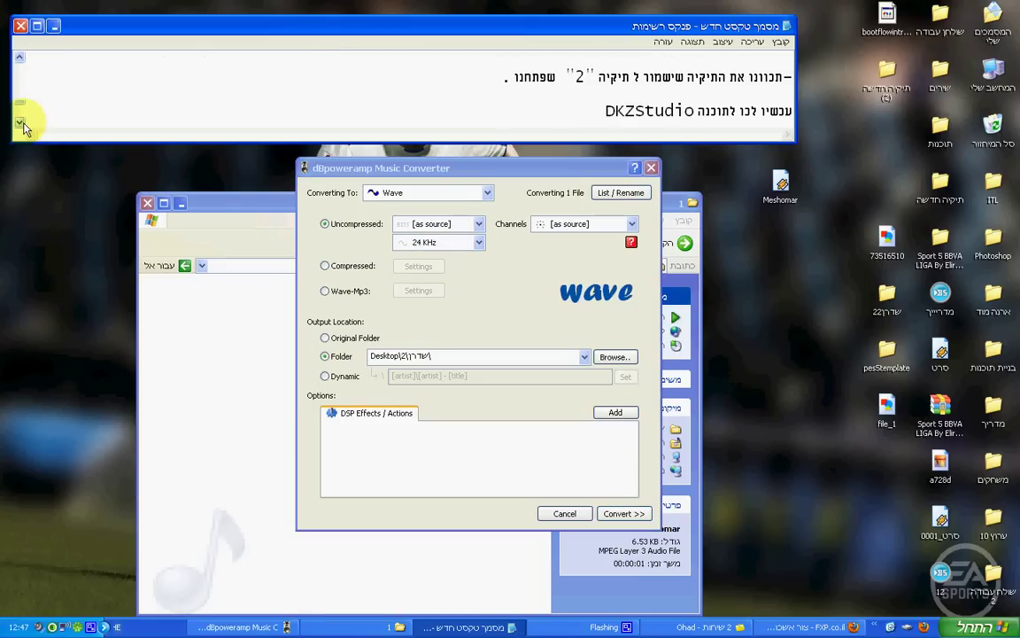
# Step: Convert the Meshomar file to Wave and open output folder 2 inside "שדרן"
pyautogui.click(621, 515)
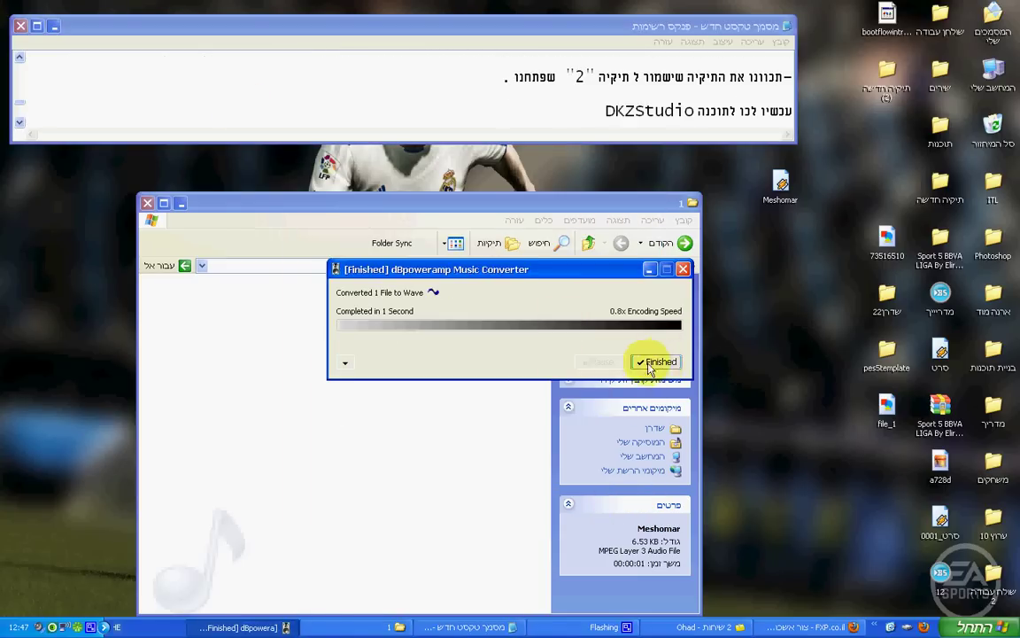
pyautogui.click(656, 363)
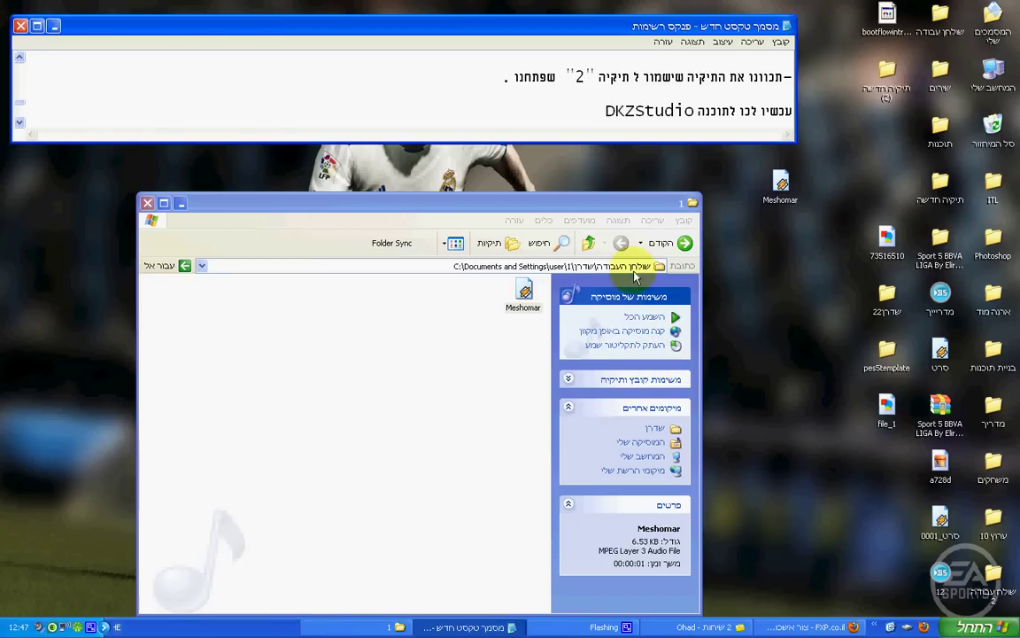
pyautogui.click(666, 248)
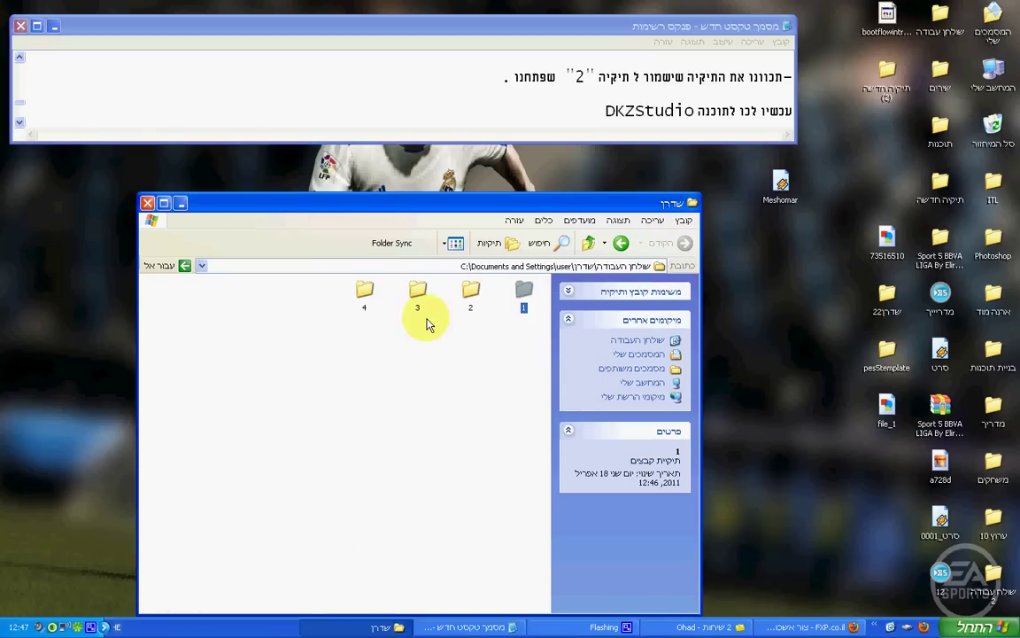
pyautogui.doubleClick(473, 290)
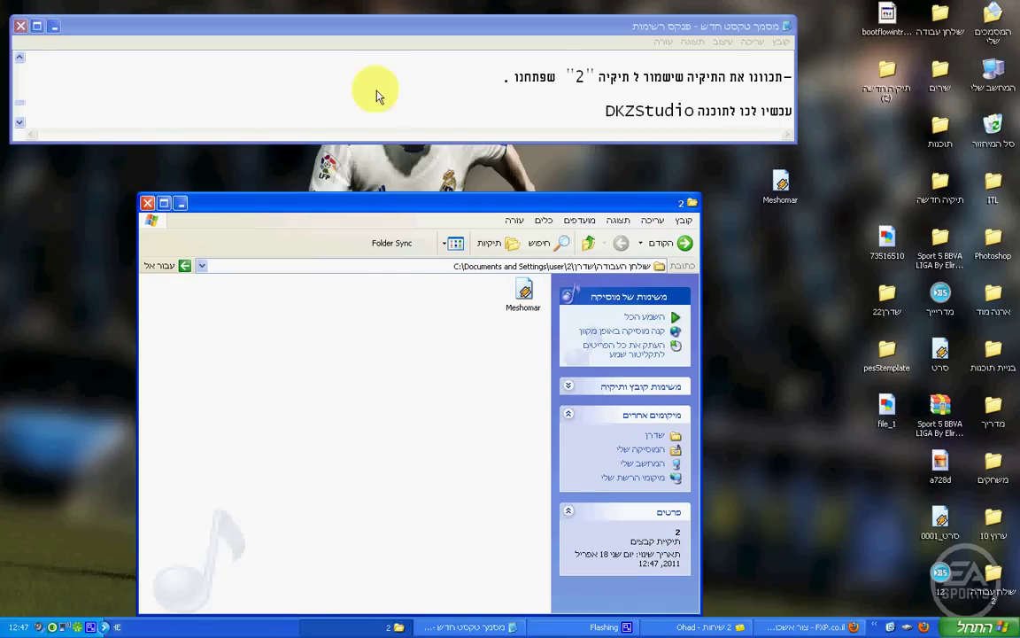
# Step: Shorten the notes window and show the DKZStudio instruction with the line following it
pyautogui.moveTo(296, 23); pyautogui.dragTo(298, 35)
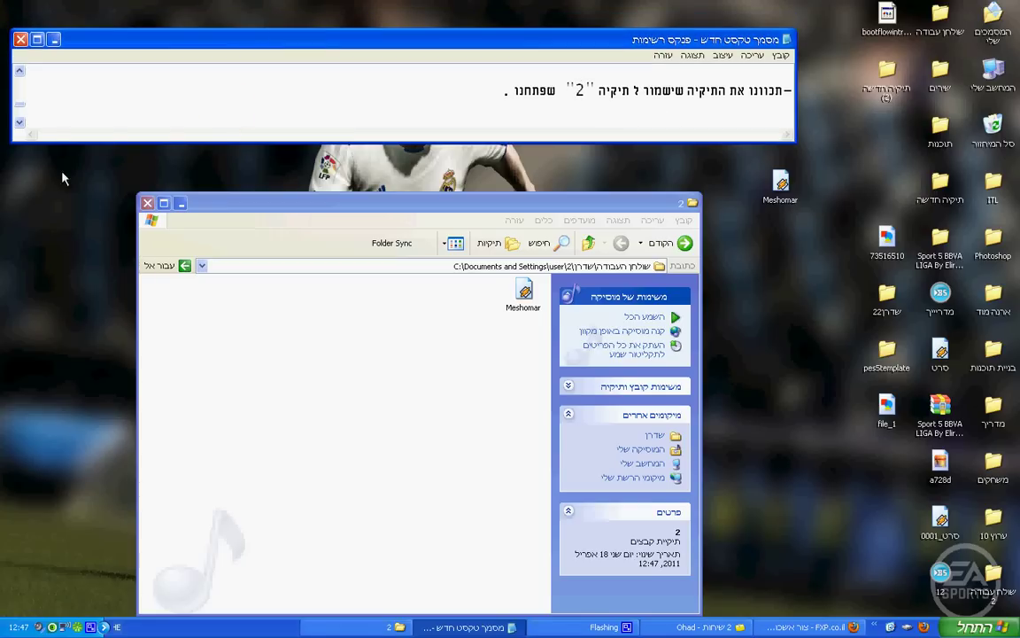
pyautogui.click(20, 124)
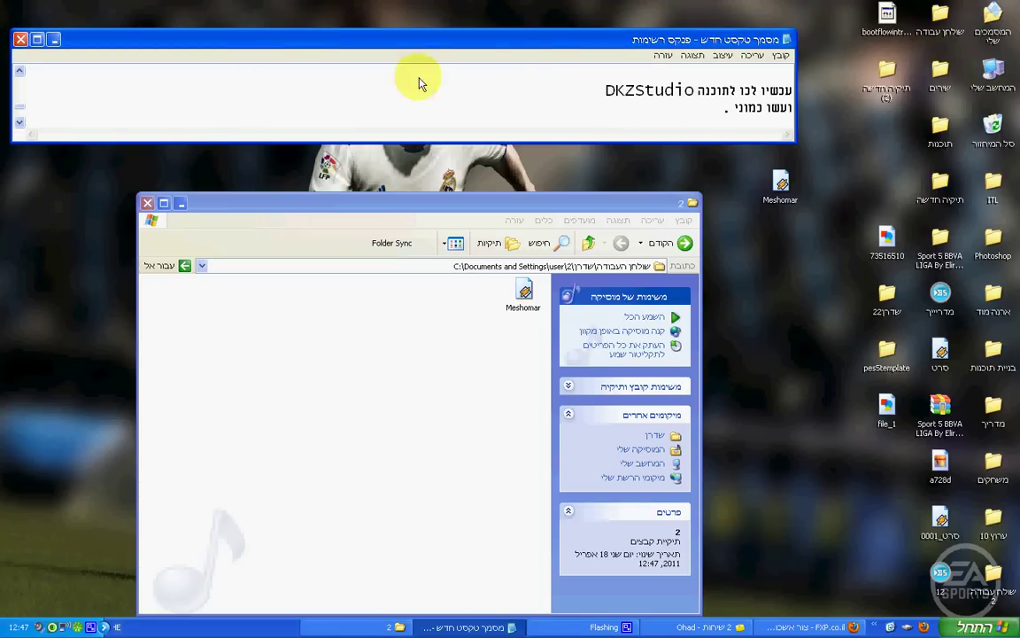
# Step: Shrink the notes window until only the line about going to DKZStudio fits in it
pyautogui.moveTo(200, 144); pyautogui.dragTo(200, 115)
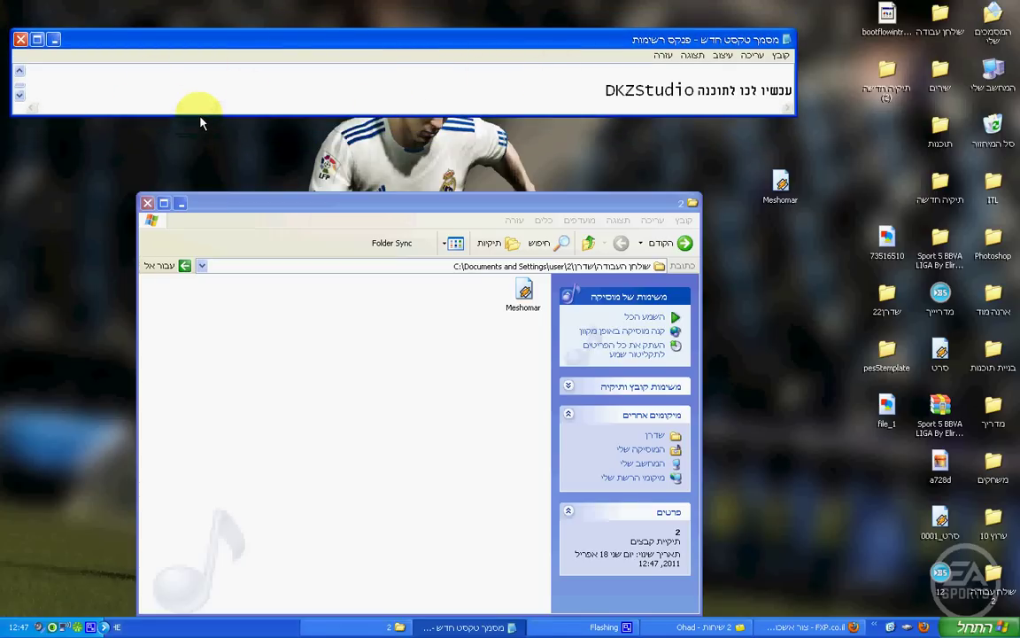
pyautogui.click(20, 94)
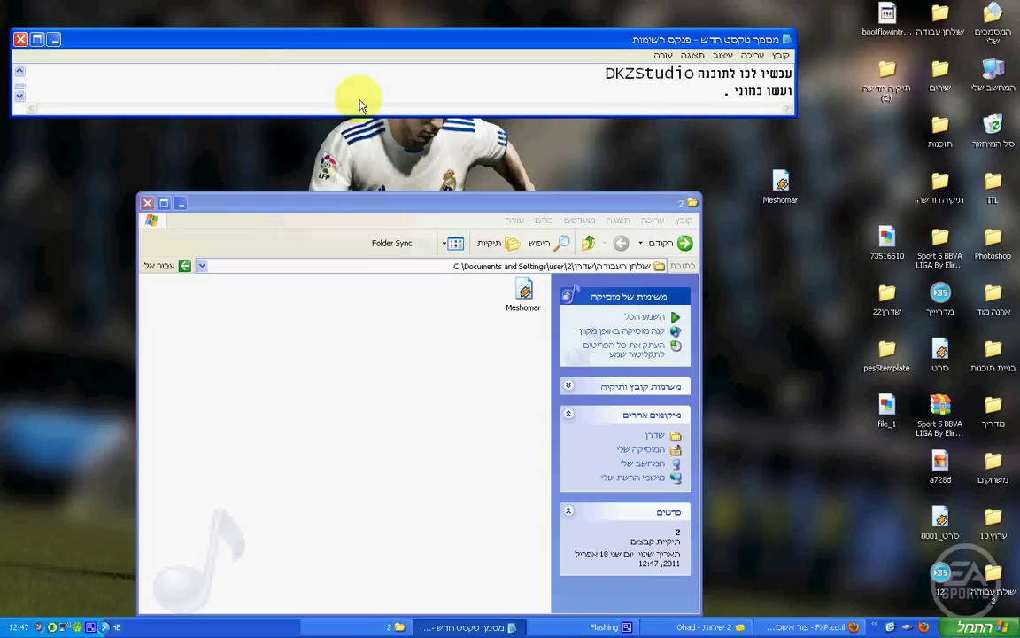
pyautogui.moveTo(318, 112); pyautogui.dragTo(320, 99)
# Step: Launch DkZ Studio from the installed programs
pyautogui.click(983, 627)
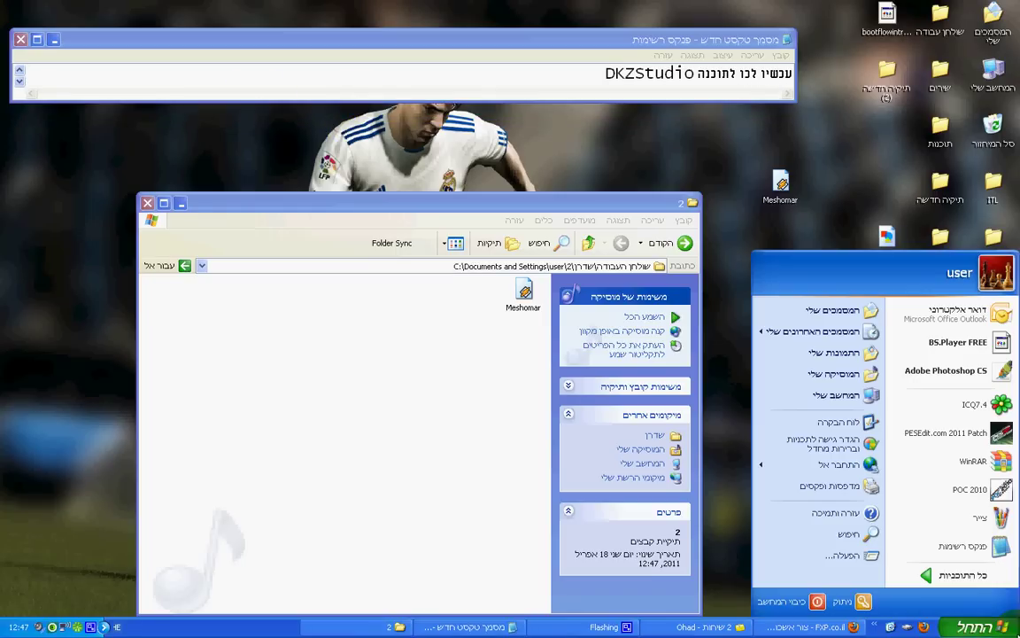
pyautogui.moveTo(975, 574)
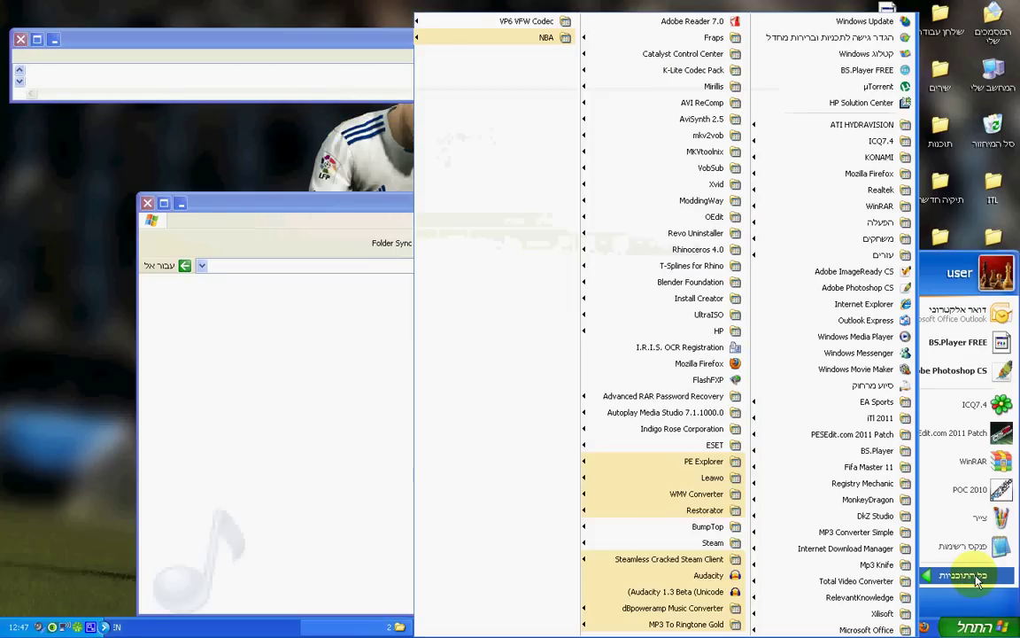
pyautogui.moveTo(886, 516)
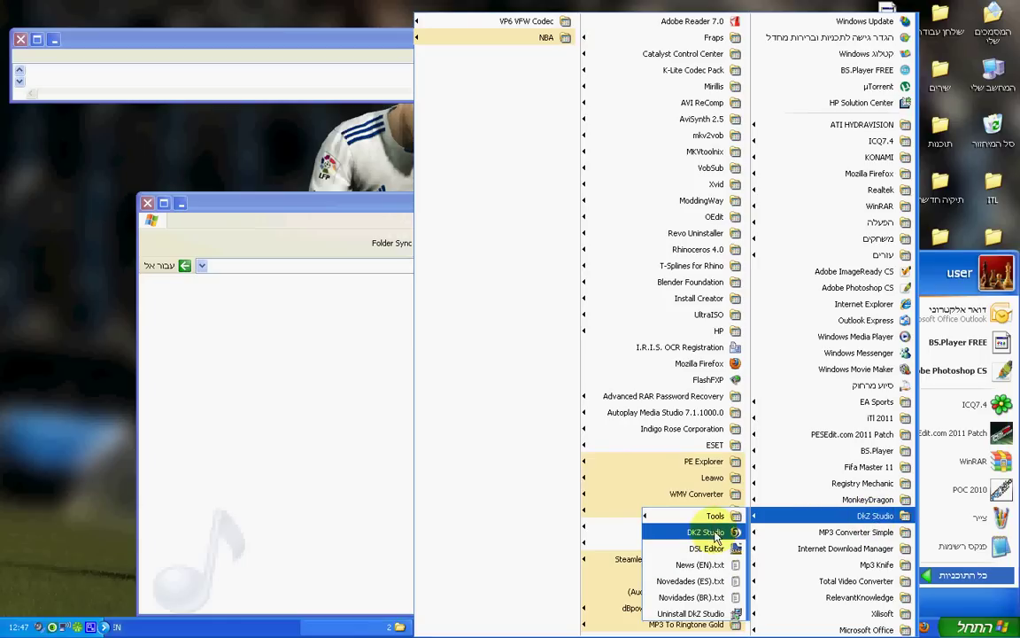
pyautogui.click(643, 478)
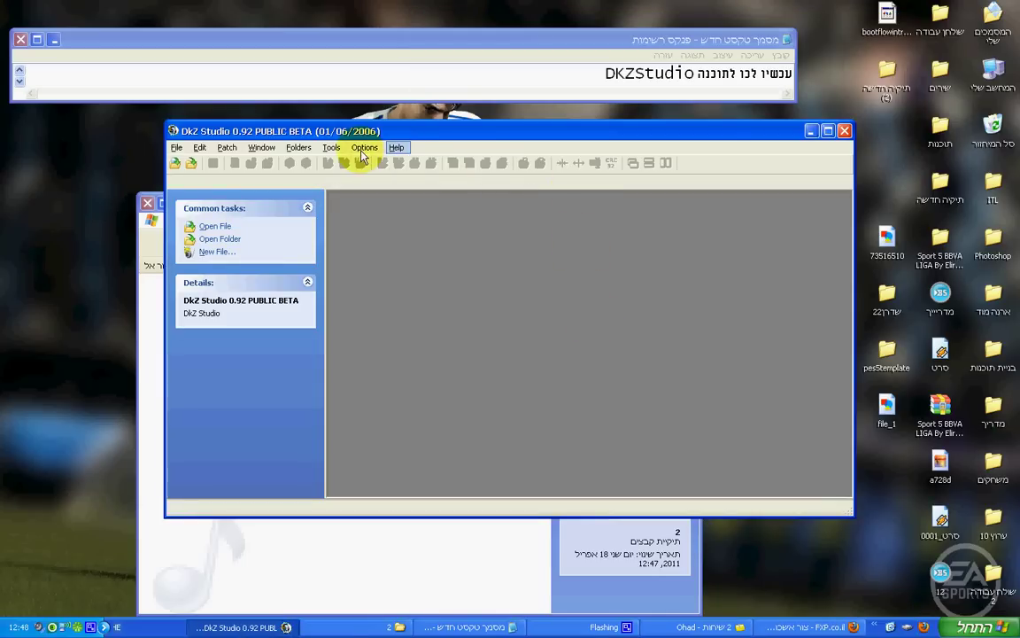
# Step: Enlarge the notes window to fit both DKZStudio instruction lines and move it clear of the DkZ Studio window
pyautogui.click(18, 84)
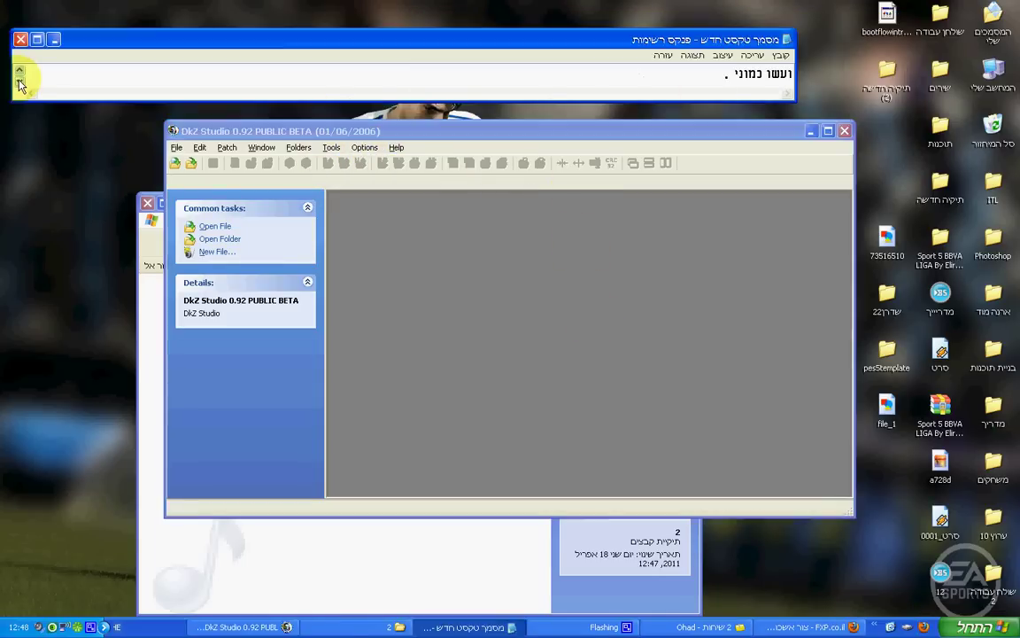
pyautogui.click(21, 80)
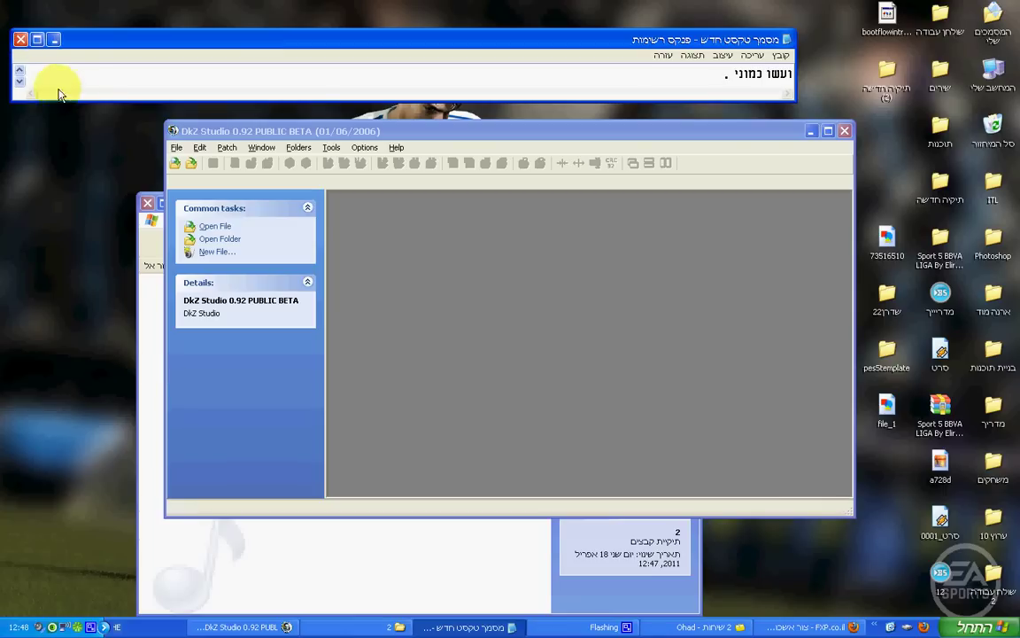
pyautogui.moveTo(64, 100); pyautogui.dragTo(66, 135)
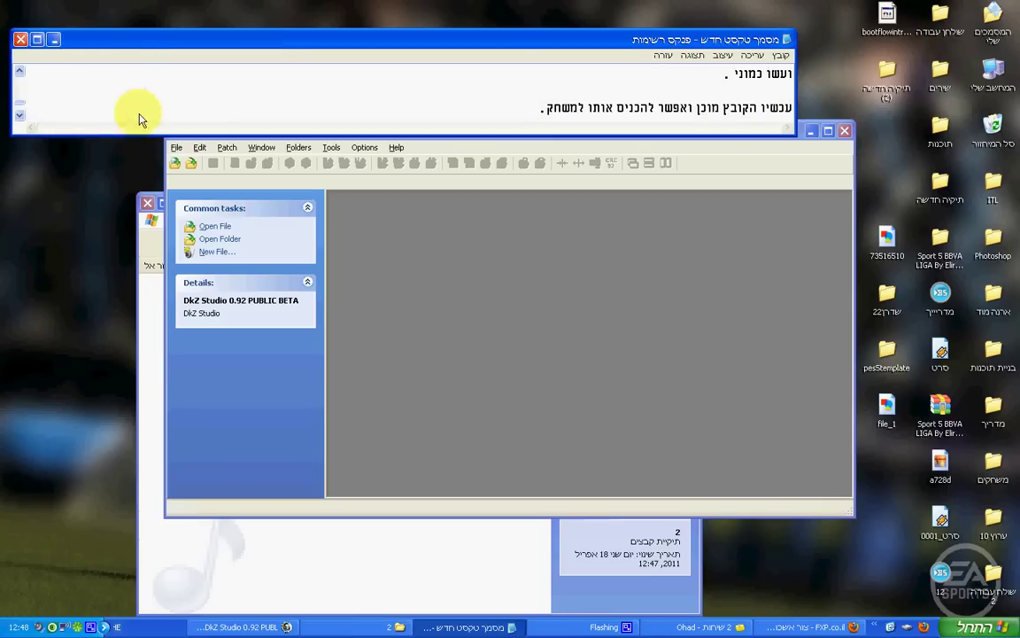
pyautogui.click(20, 71)
pyautogui.moveTo(381, 37); pyautogui.dragTo(392, 7)
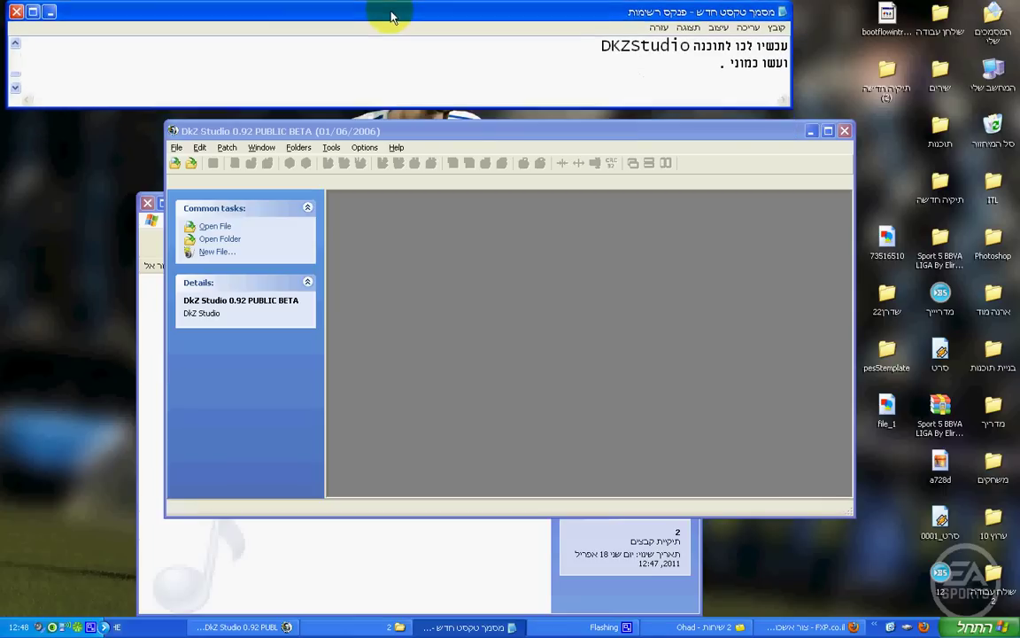
# Step: Open the Multi ADX<->WAV converter and set its source folder to folder 2 inside "שדרן"
pyautogui.click(332, 148)
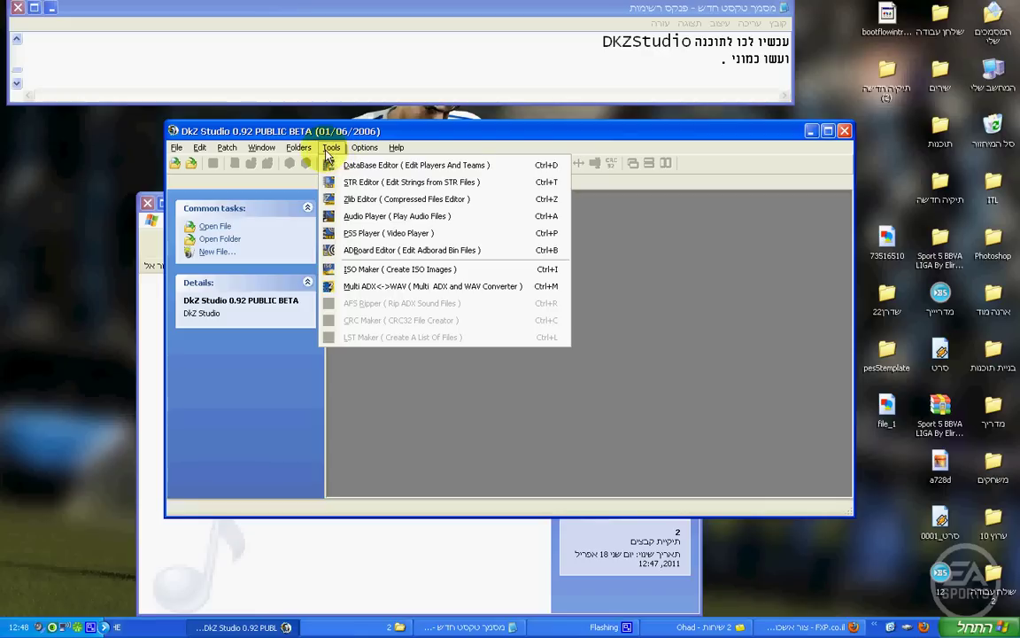
pyautogui.click(396, 287)
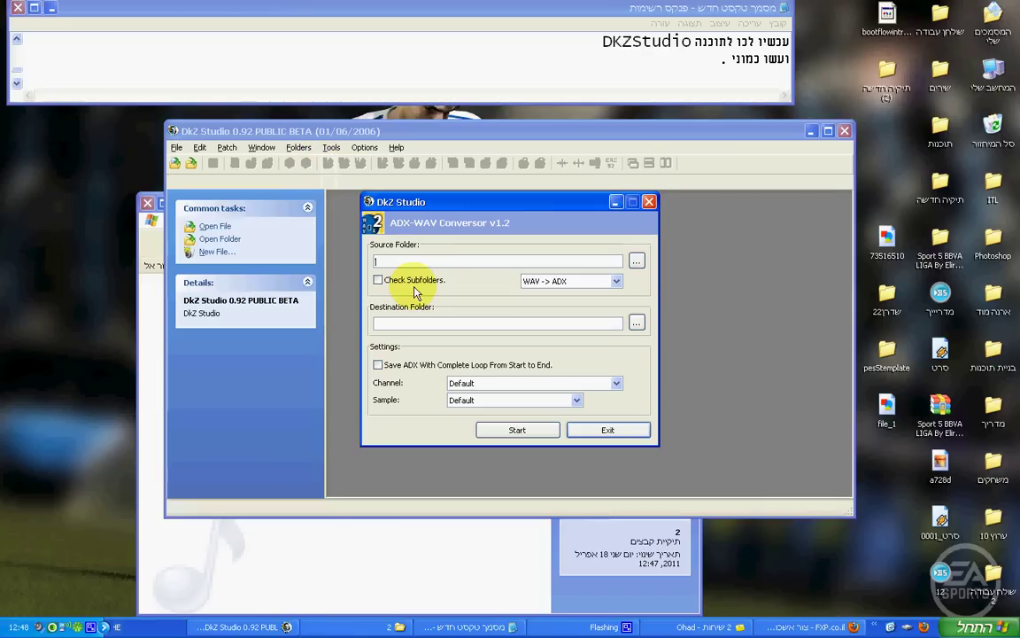
pyautogui.click(636, 260)
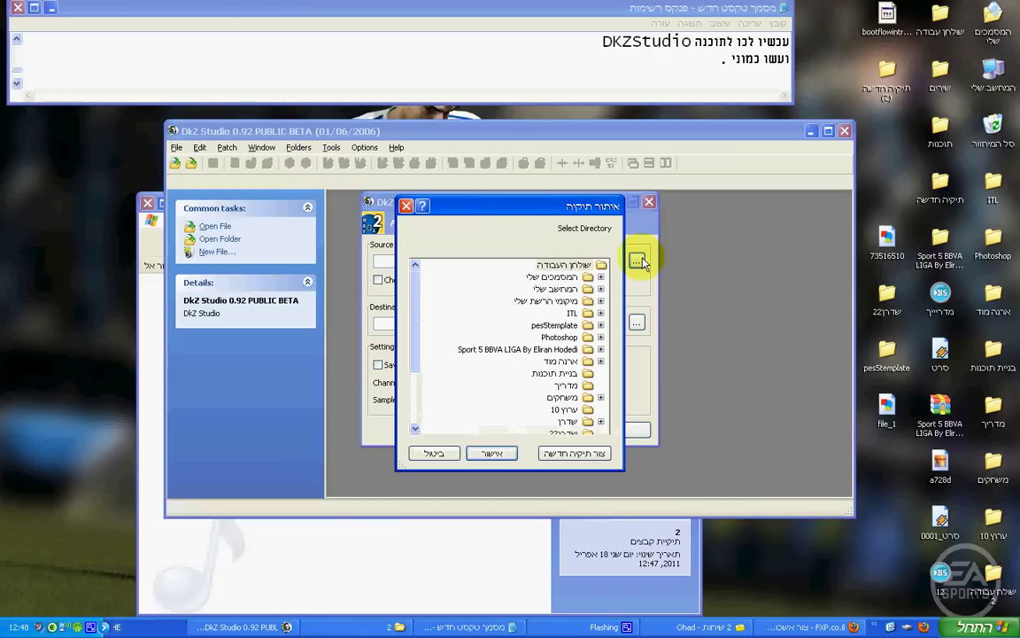
pyautogui.click(405, 206)
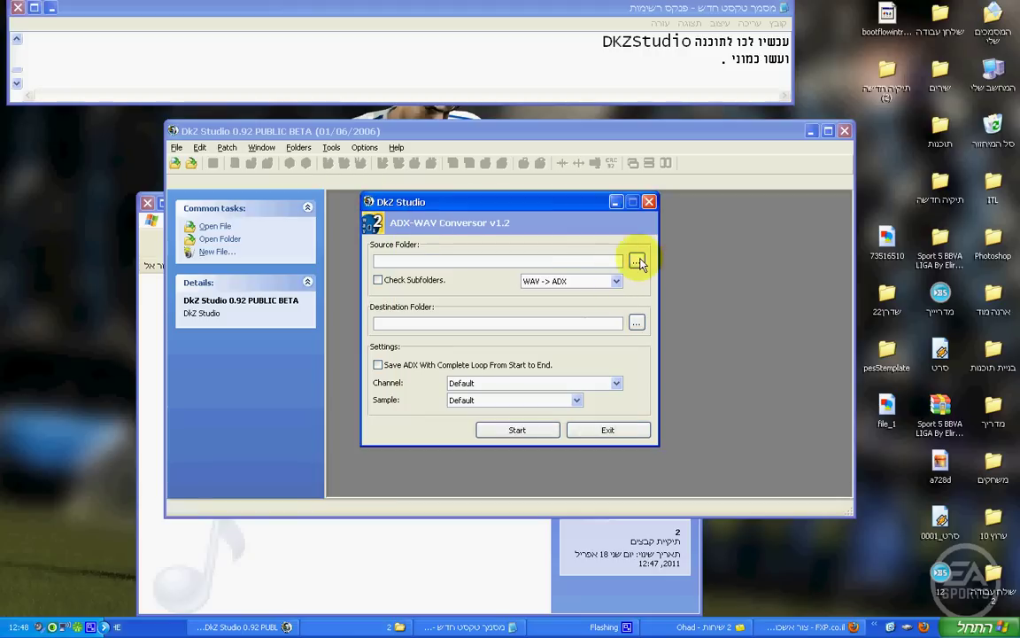
pyautogui.click(637, 260)
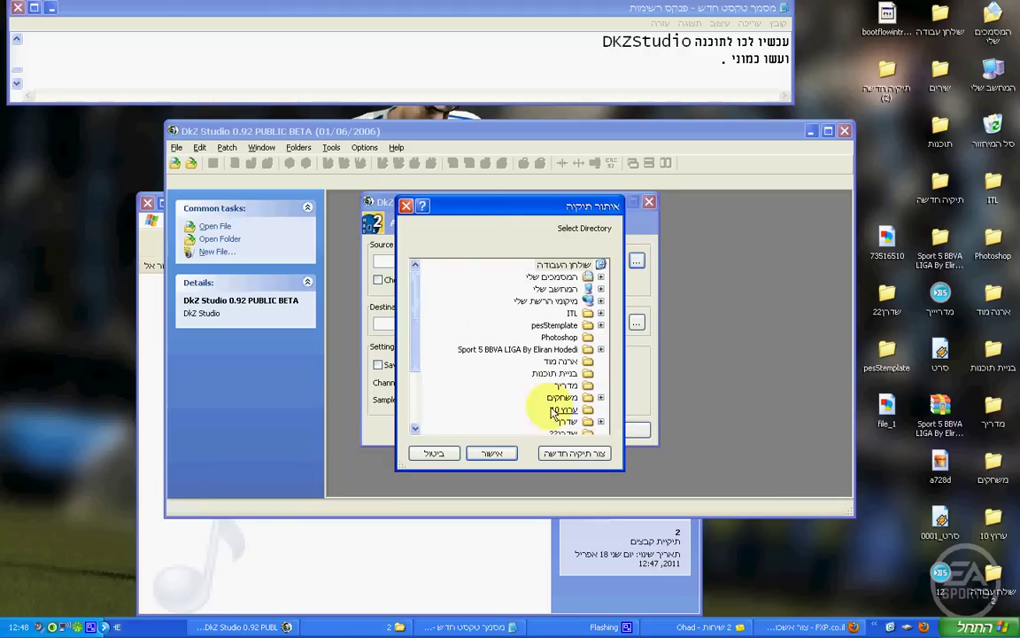
pyautogui.click(581, 422)
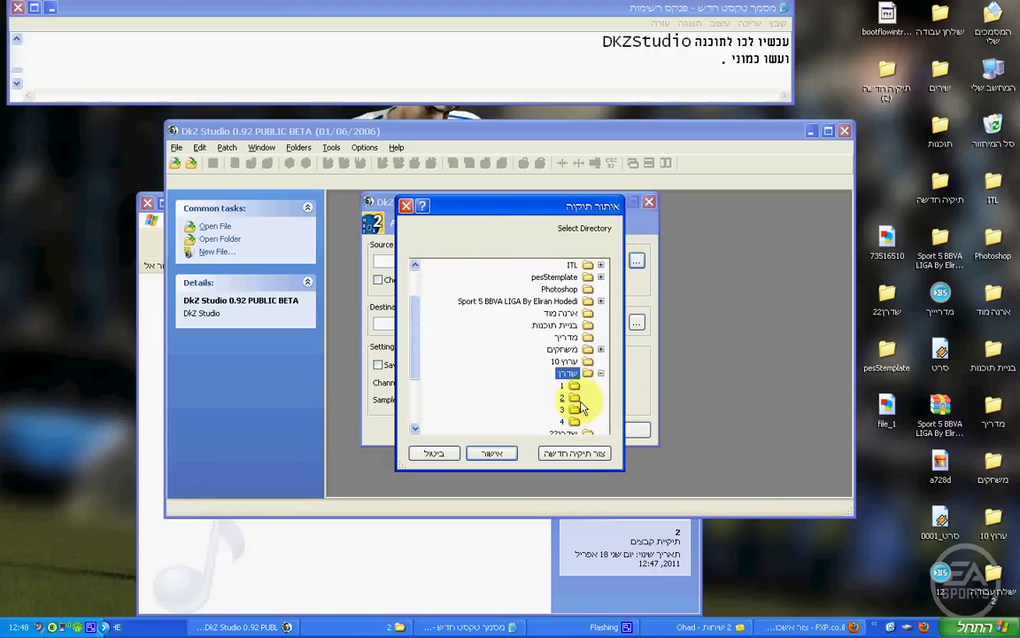
pyautogui.click(573, 401)
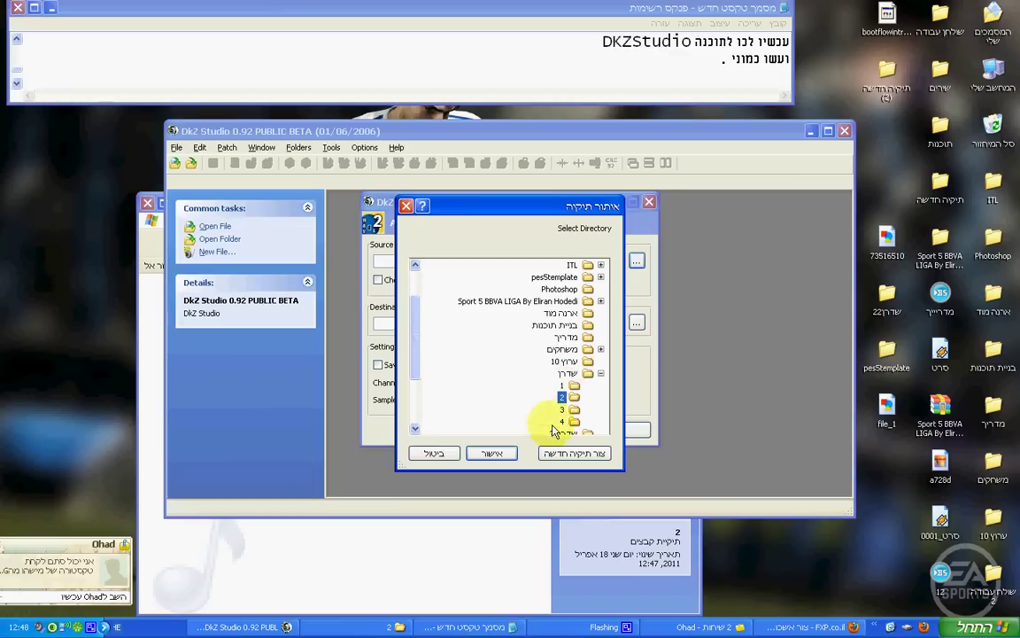
pyautogui.click(501, 453)
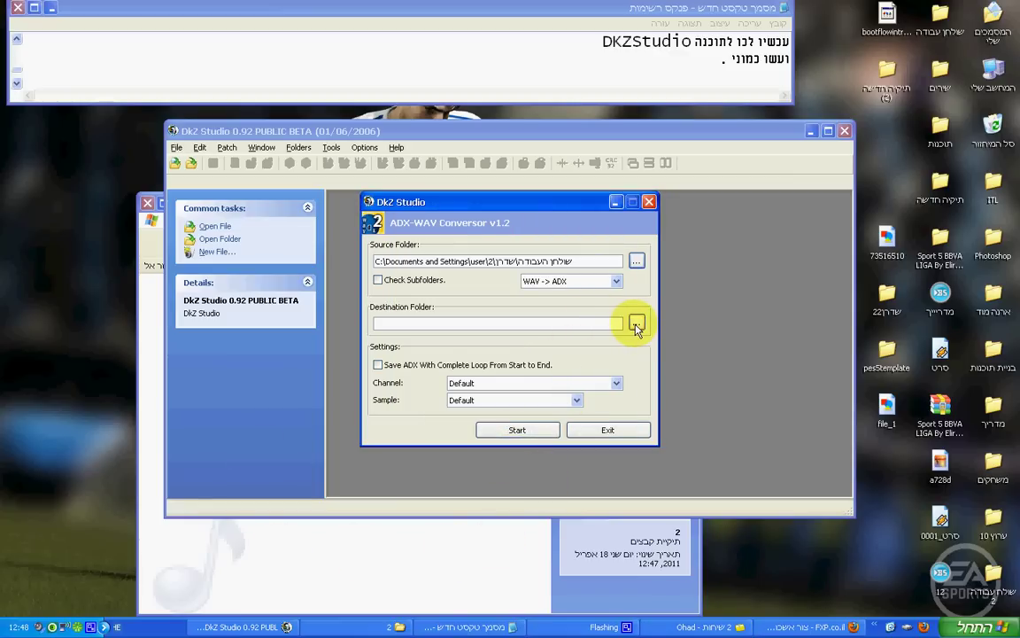
# Step: End the ICQ.exe process in Windows Task Manager and close Task Manager
pyautogui.hotkey('ctrl', 'shift', 'Escape')
pyautogui.click(193, 199)
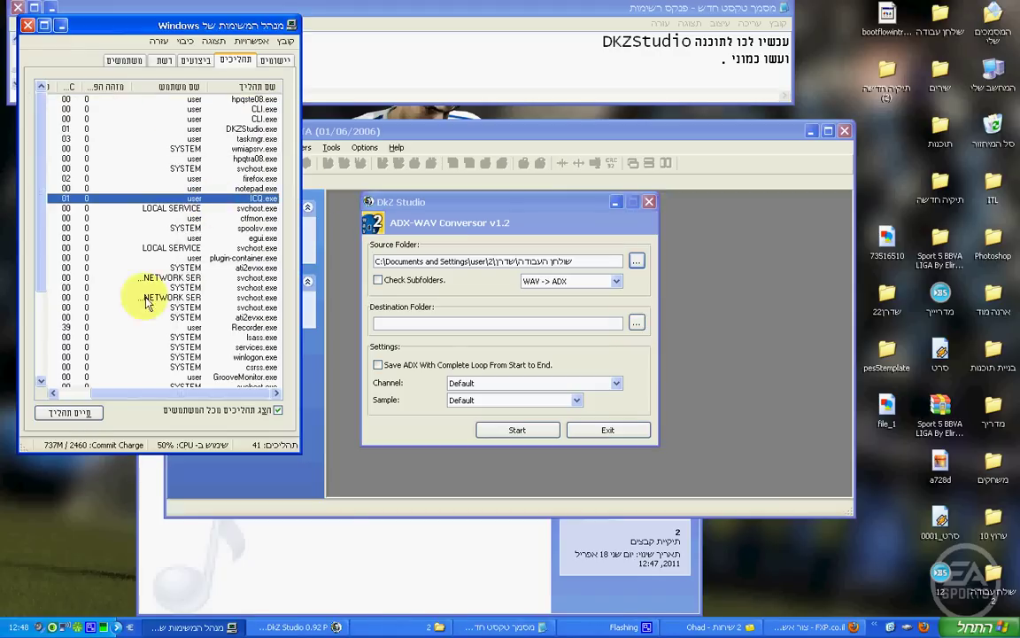
pyautogui.click(69, 412)
pyautogui.click(529, 367)
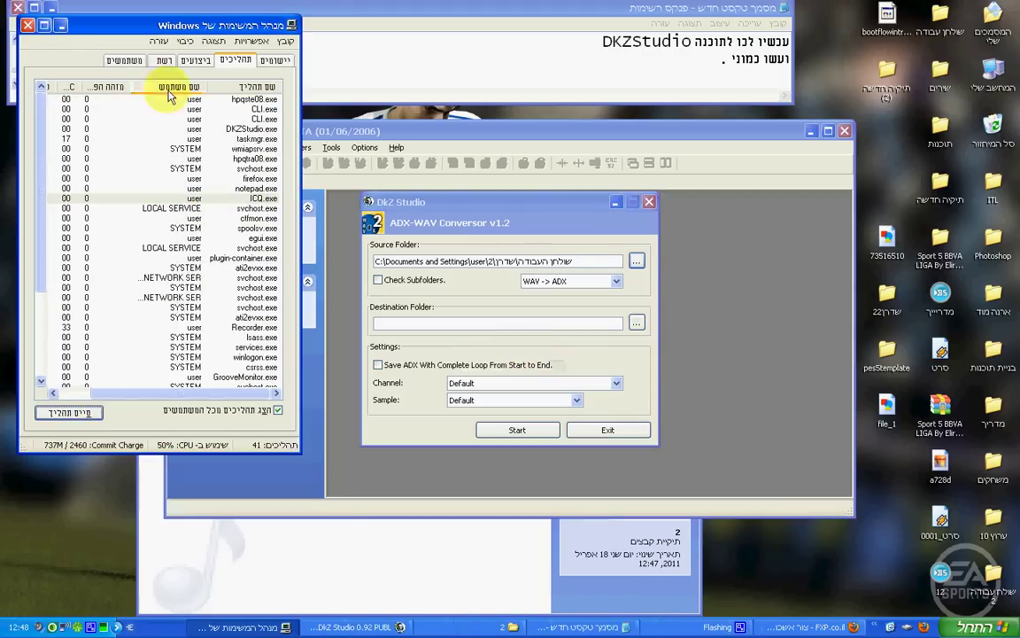
pyautogui.click(27, 25)
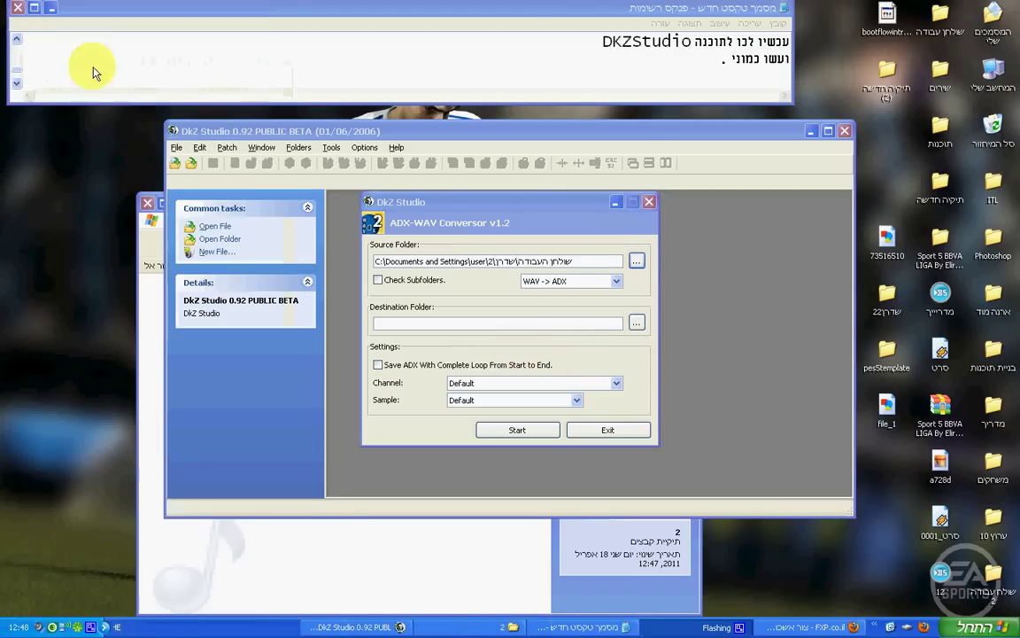
# Step: Set the converter's destination folder to folder 3 inside "שדרן"
pyautogui.click(638, 322)
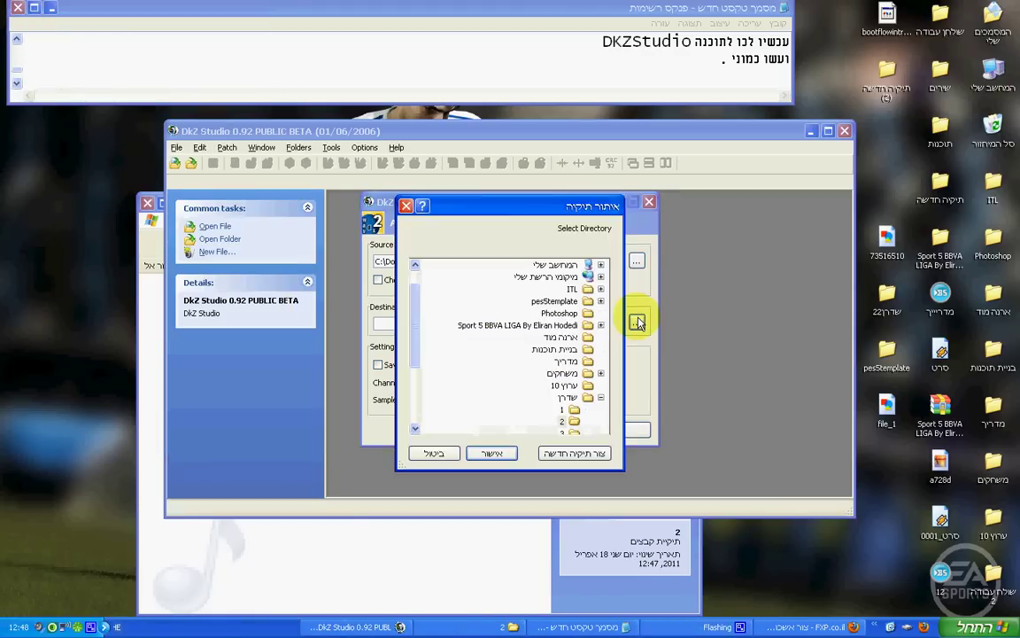
pyautogui.click(571, 431)
pyautogui.click(509, 449)
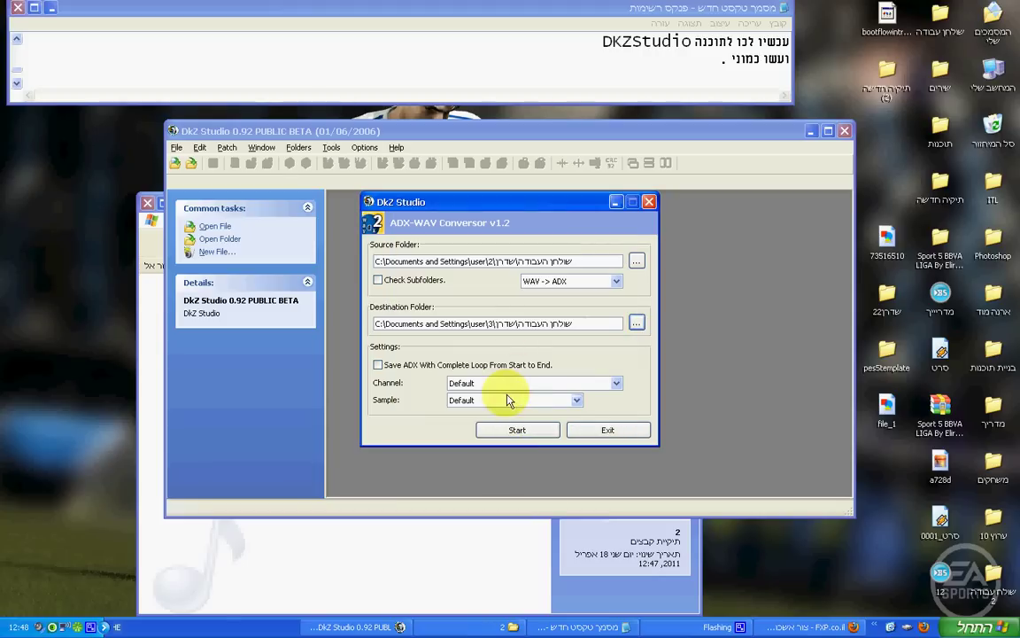
# Step: Set the conversion channel to L & R MONO, leaving the sample rate at Default
pyautogui.click(507, 401)
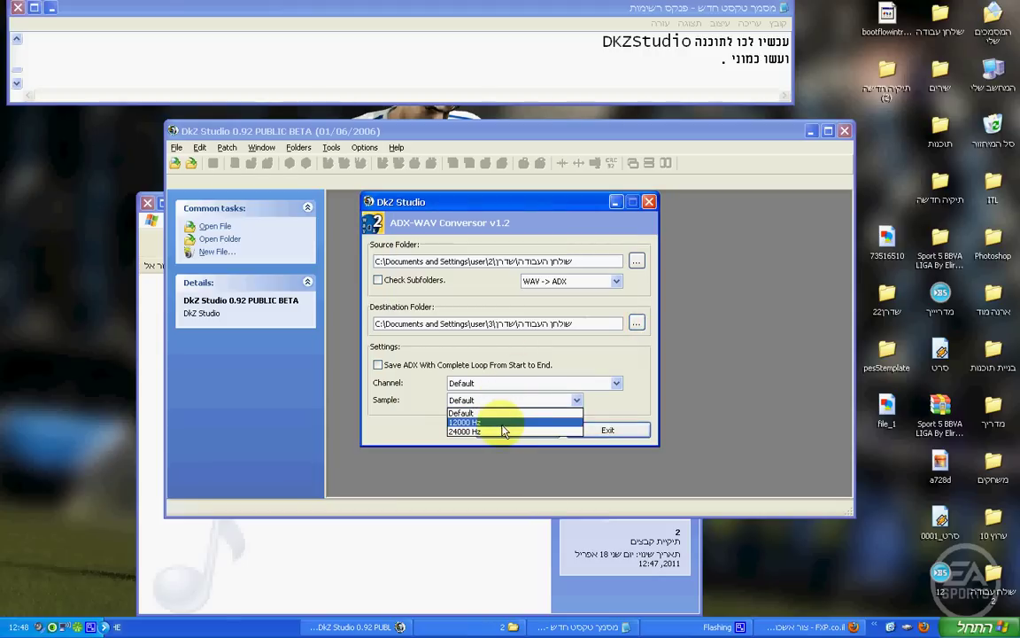
pyautogui.click(527, 385)
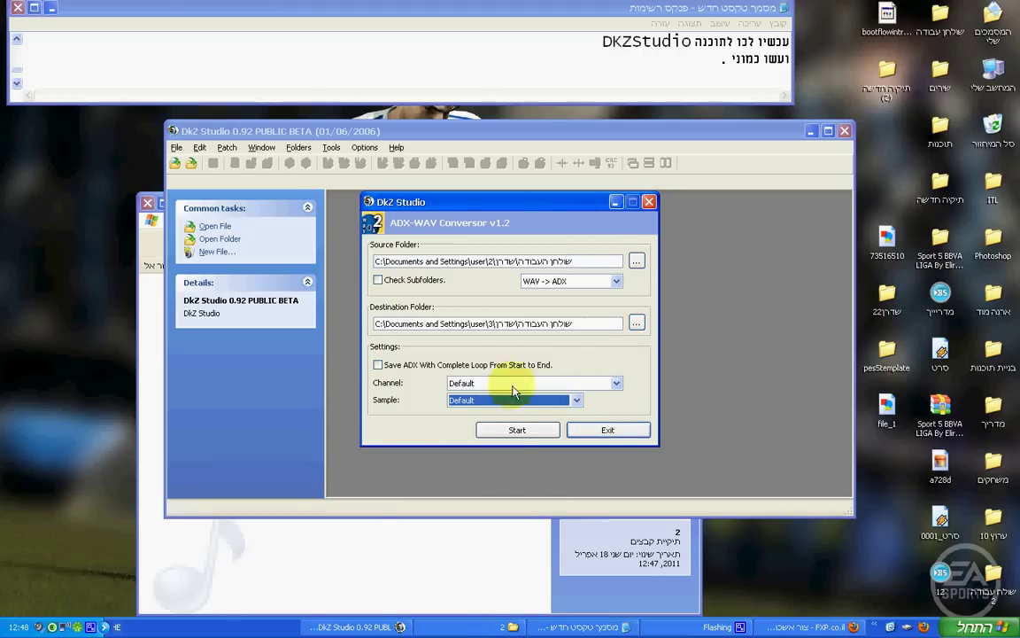
pyautogui.click(513, 387)
pyautogui.click(506, 432)
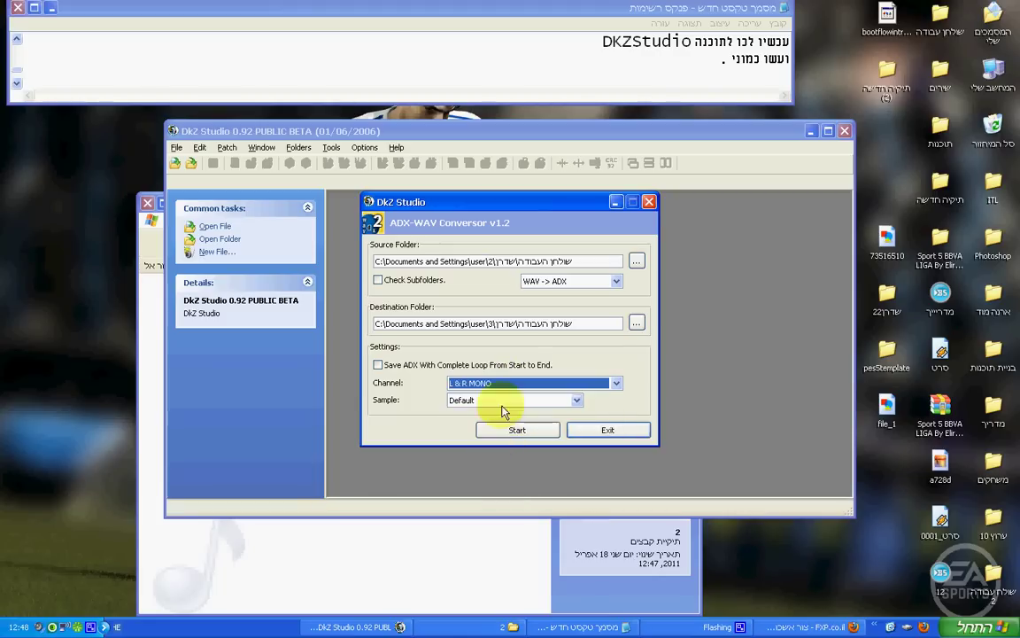
pyautogui.click(523, 366)
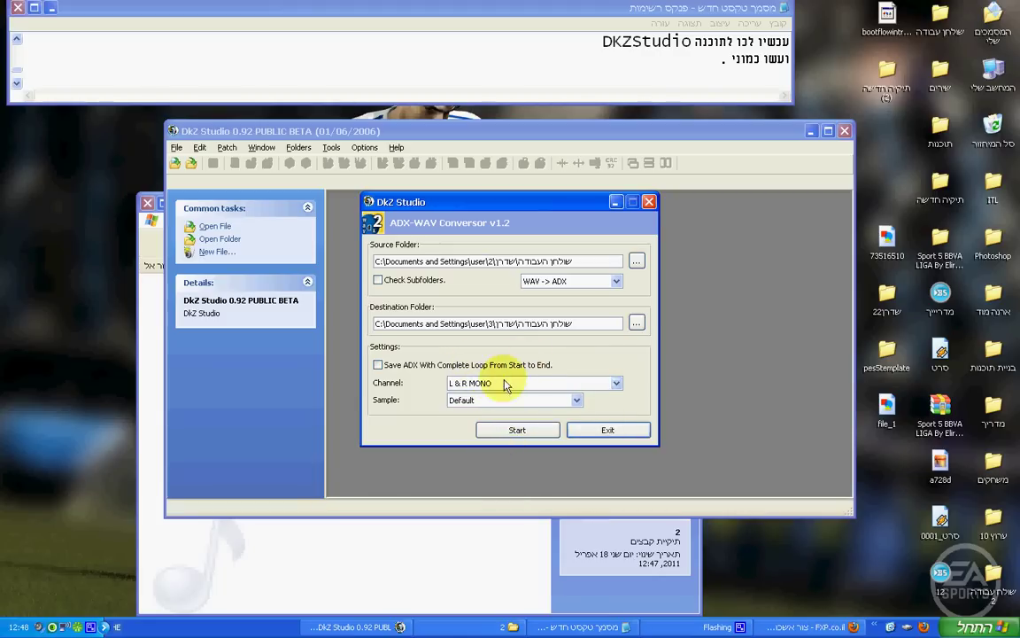
# Step: Run the WAV to ADX conversion and exit the converter
pyautogui.click(518, 432)
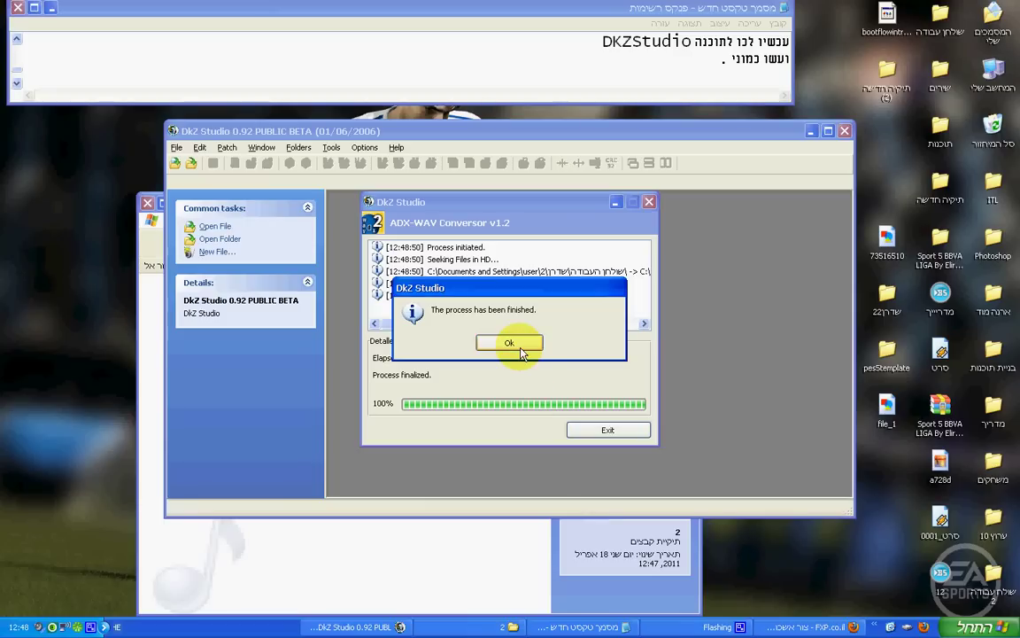
pyautogui.click(520, 350)
pyautogui.click(609, 430)
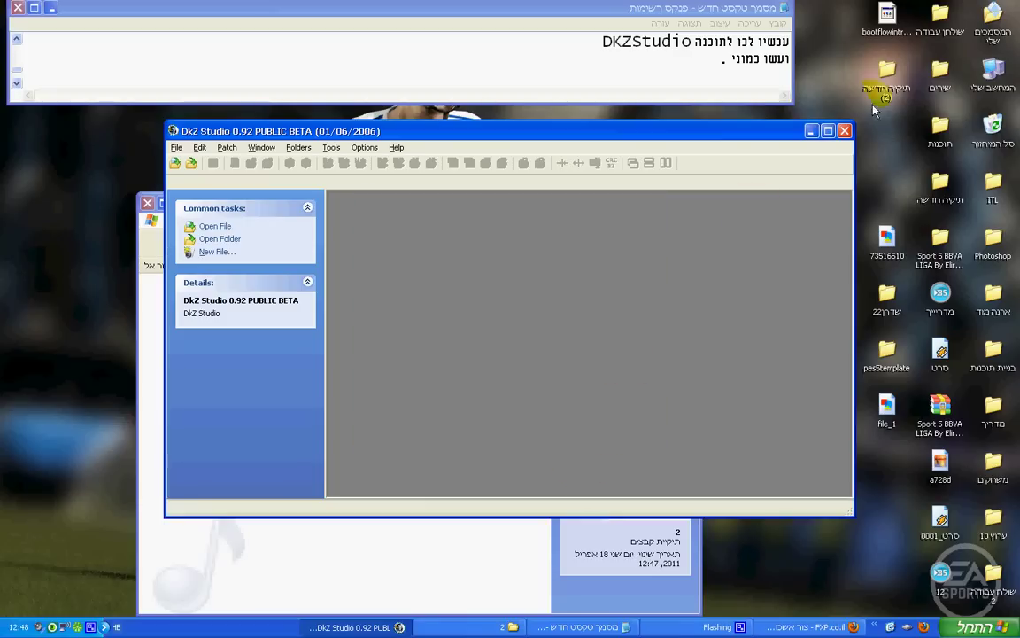
# Step: Close DkZ Studio and open output folder 3 inside "שדרן"
pyautogui.click(844, 131)
pyautogui.click(654, 243)
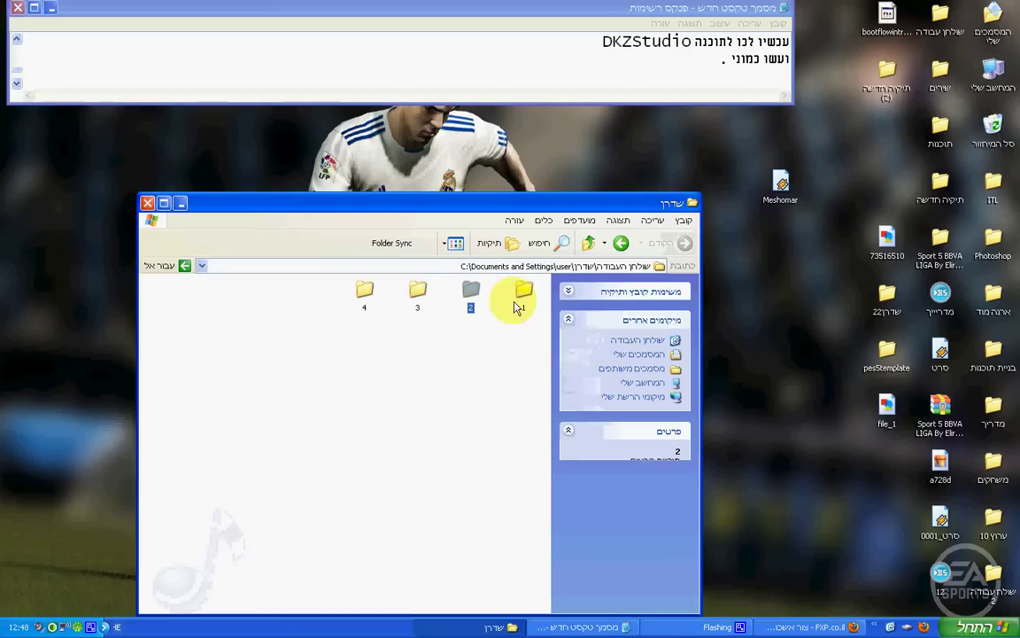
pyautogui.doubleClick(418, 290)
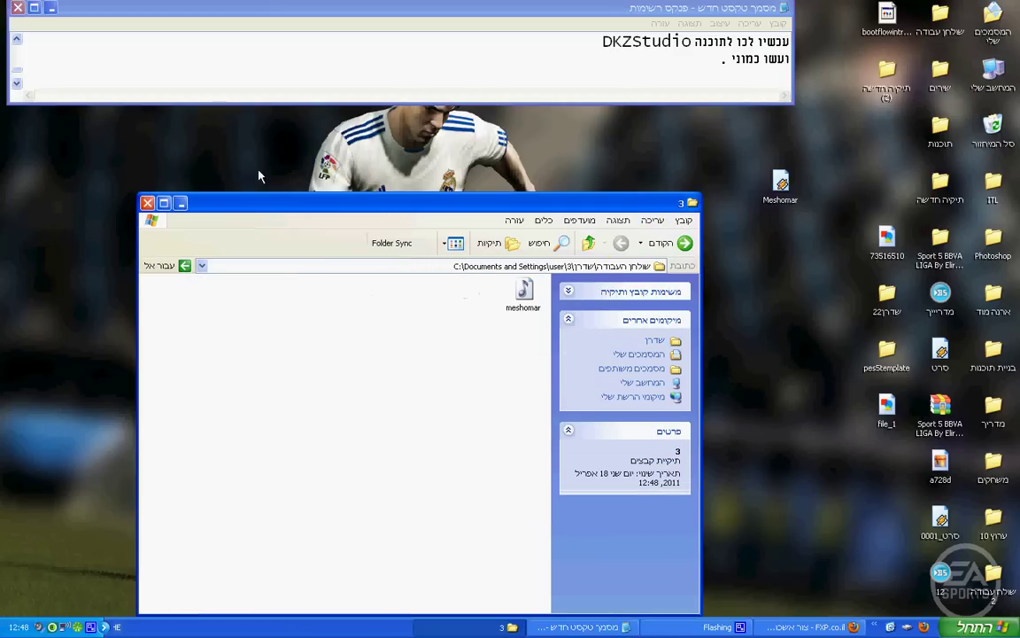
# Step: Enlarge the notes window and show the closing lines about inserting the finished file into the game
pyautogui.click(15, 84)
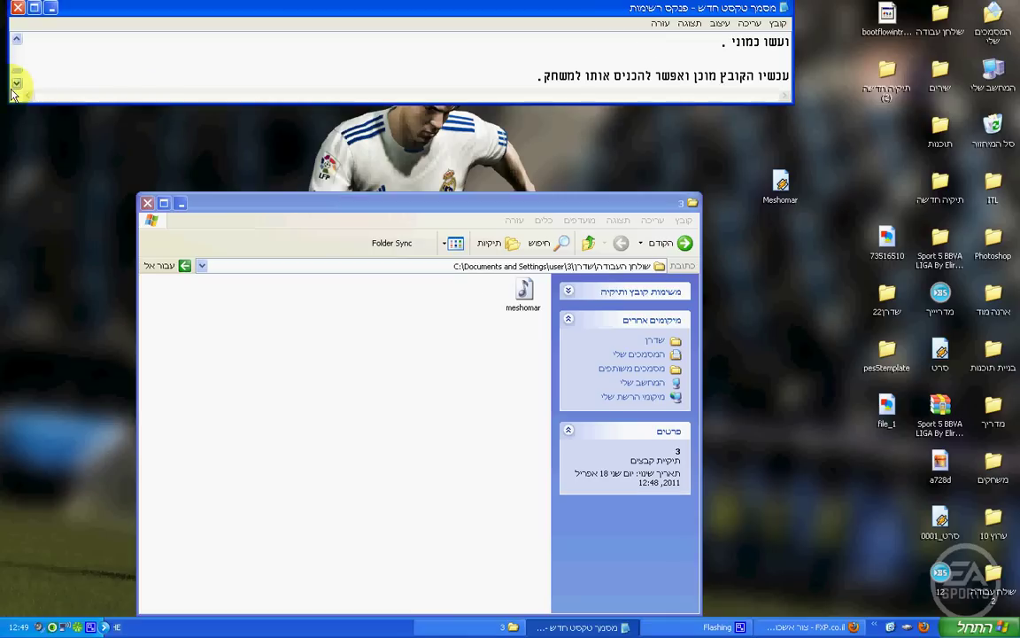
pyautogui.click(15, 83)
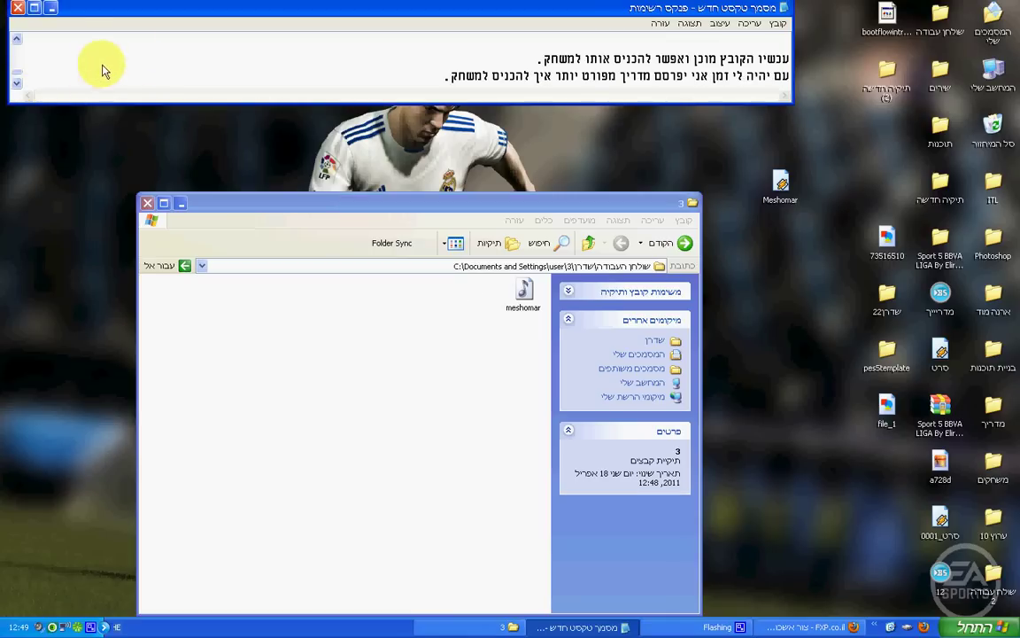
pyautogui.click(15, 83)
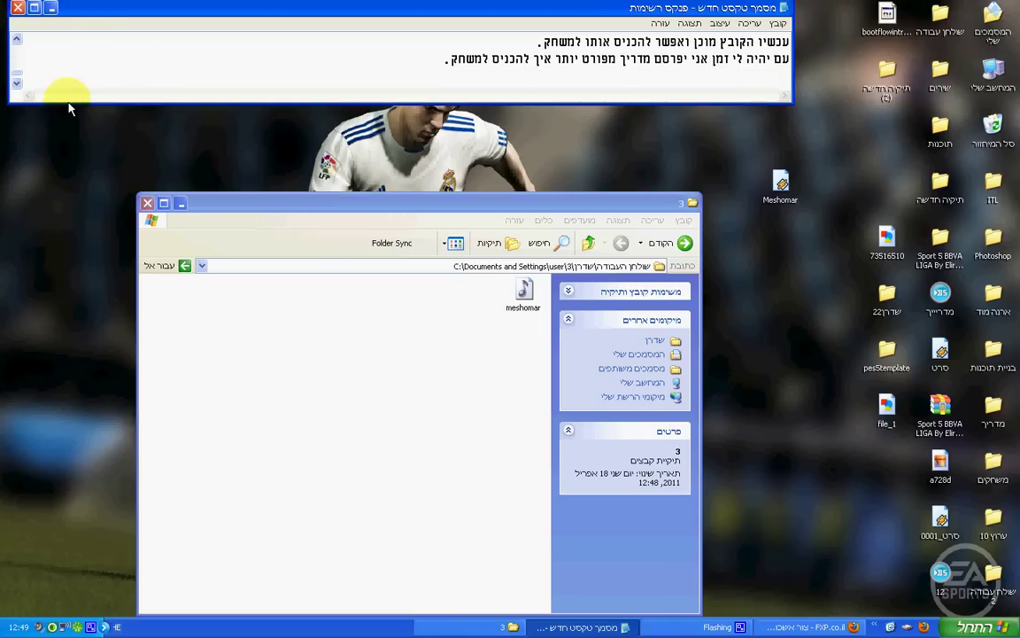
pyautogui.moveTo(64, 104); pyautogui.dragTo(50, 210)
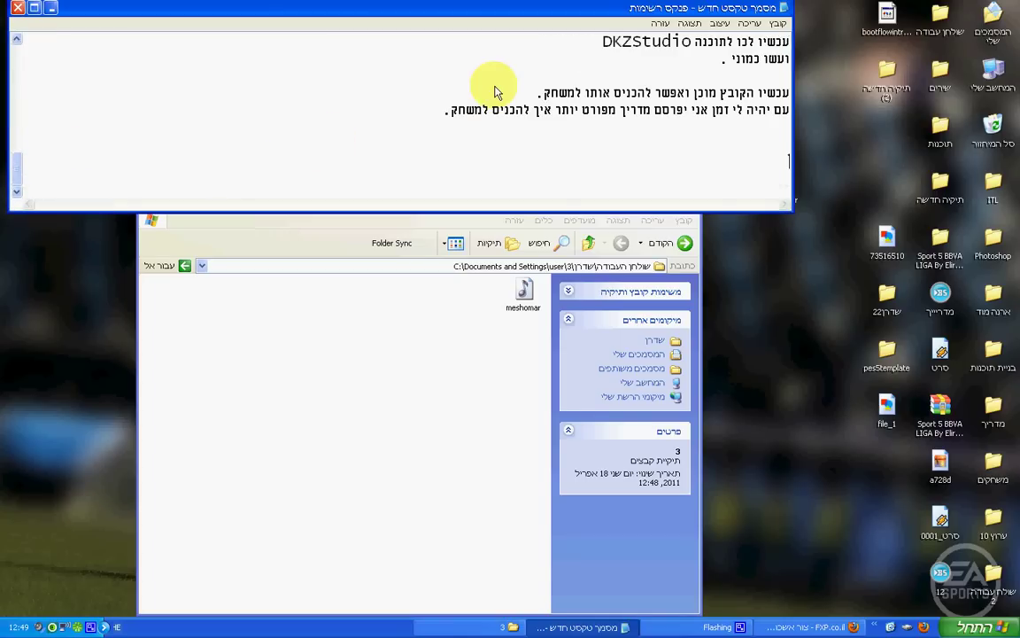
pyautogui.scroll(1, 496, 93)
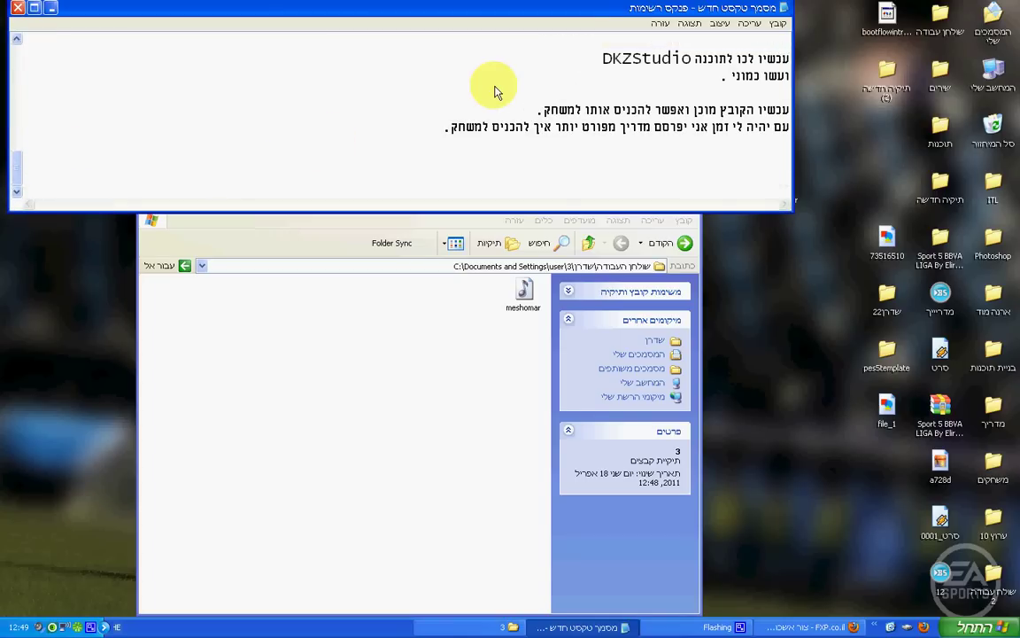